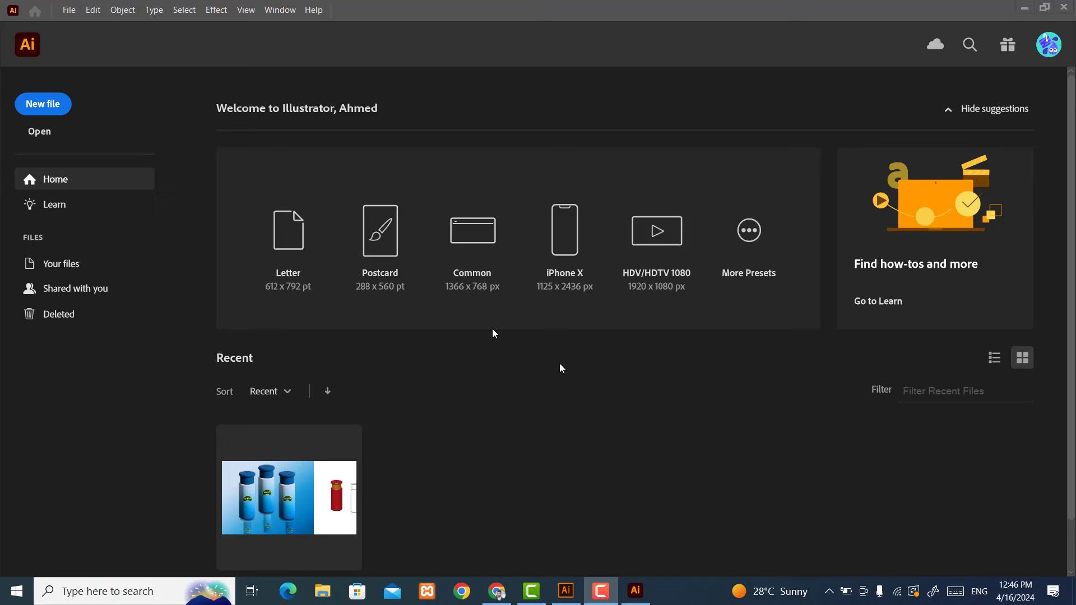
Start a new document, browse the Saved and Mobile presets, and check iPhone X's 1125 × 2436 px size
click(52, 110)
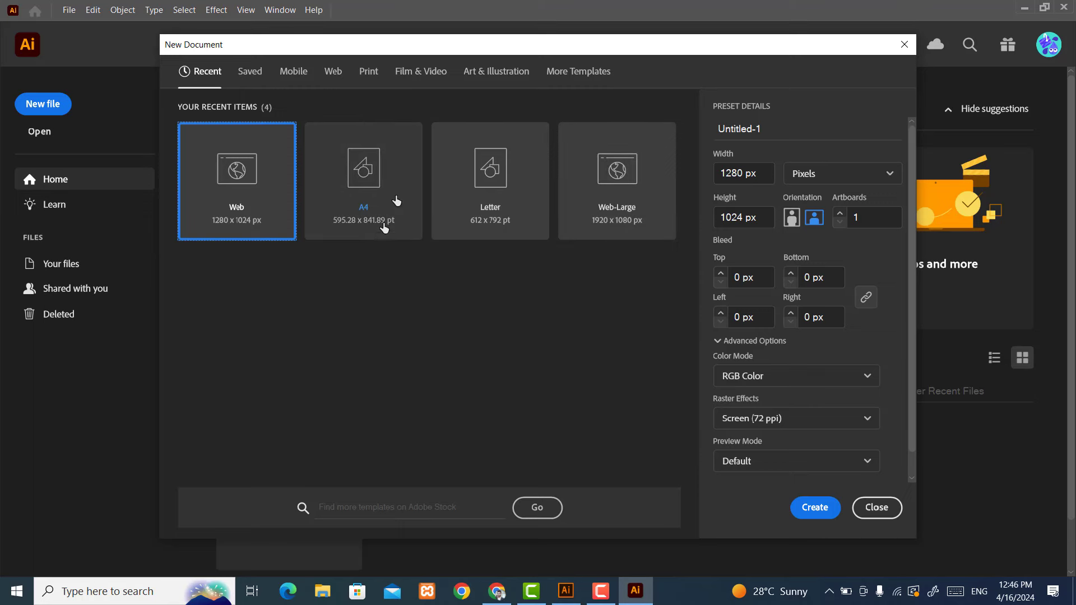
click(250, 71)
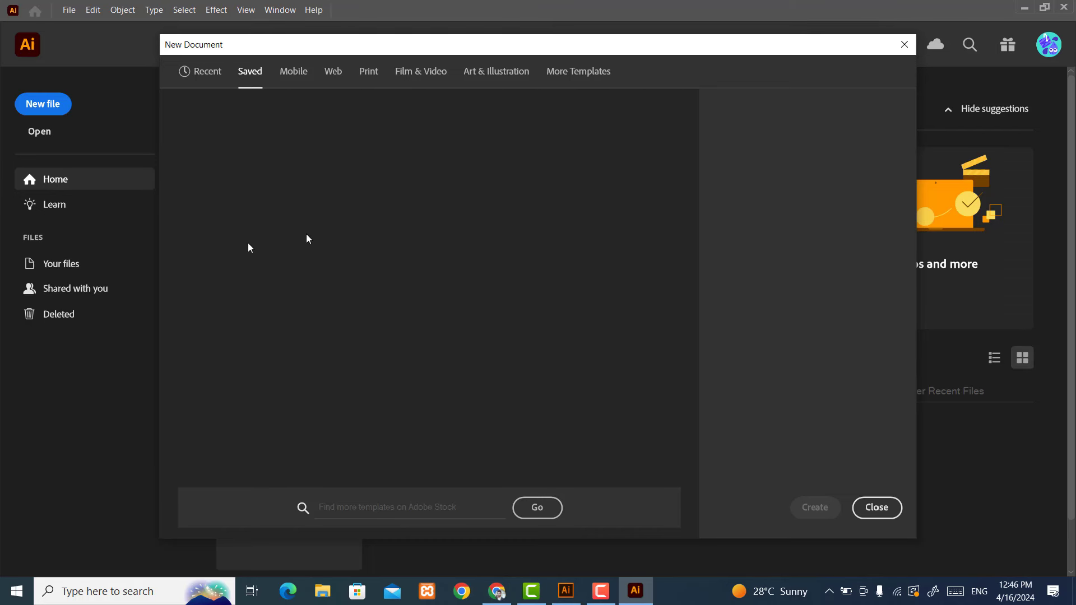
click(292, 76)
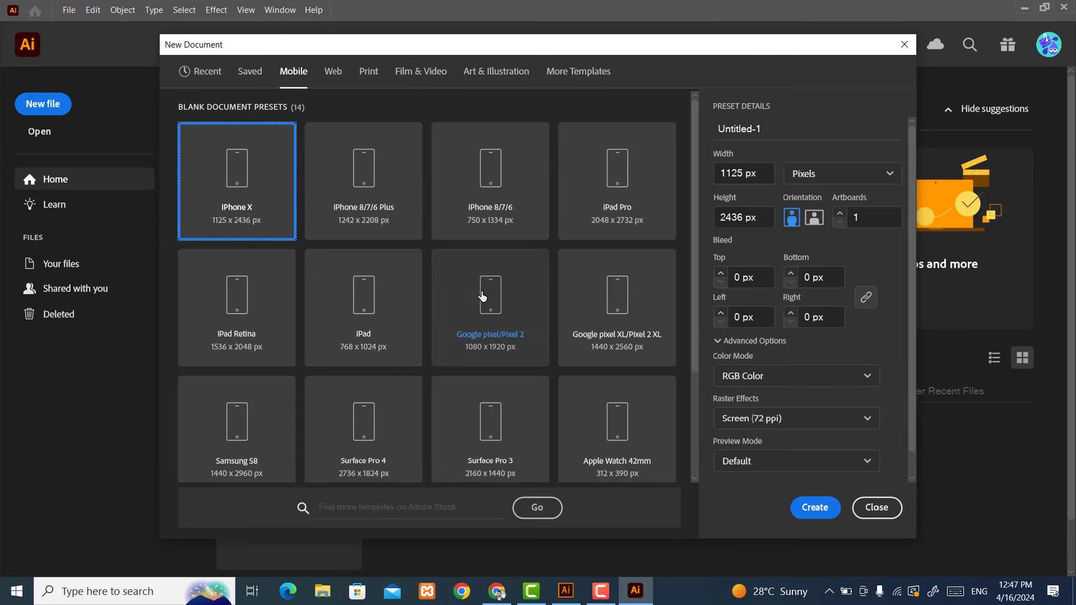
scroll(401, 296, down, 3)
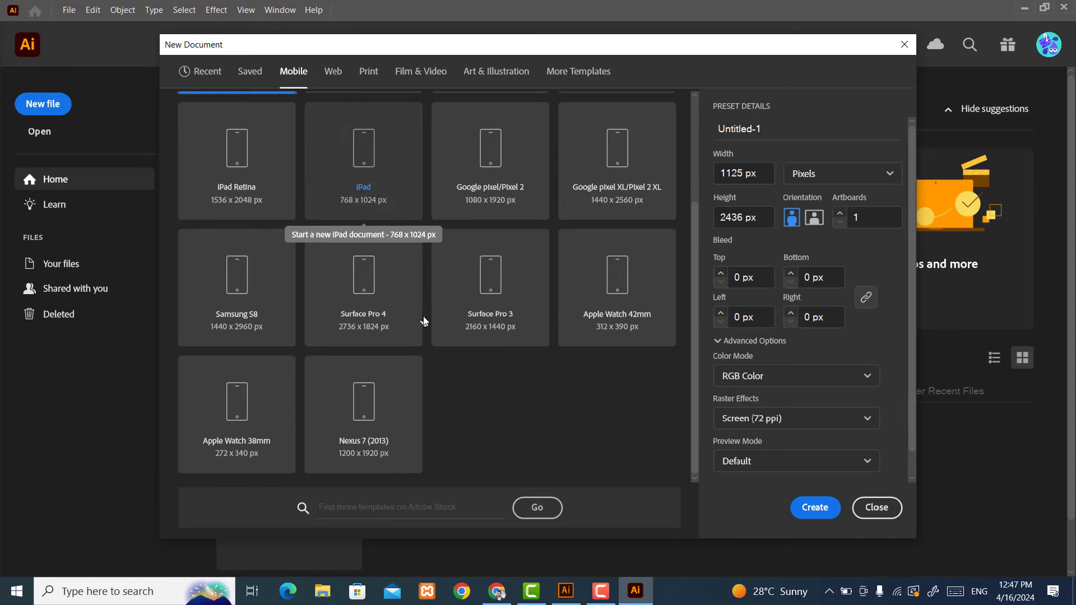
scroll(424, 316, up, 3)
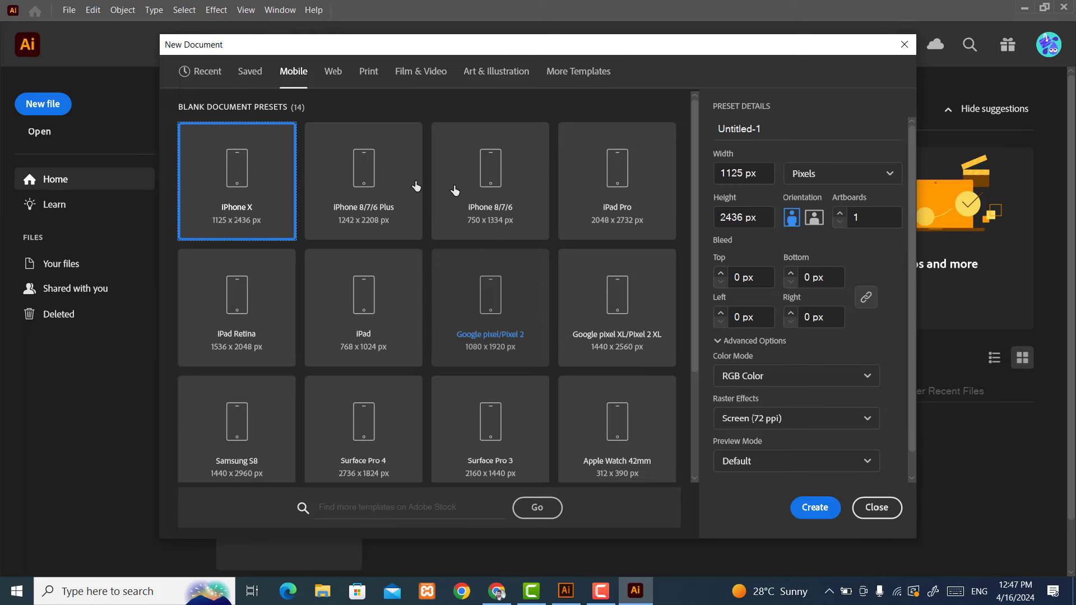
click(757, 173)
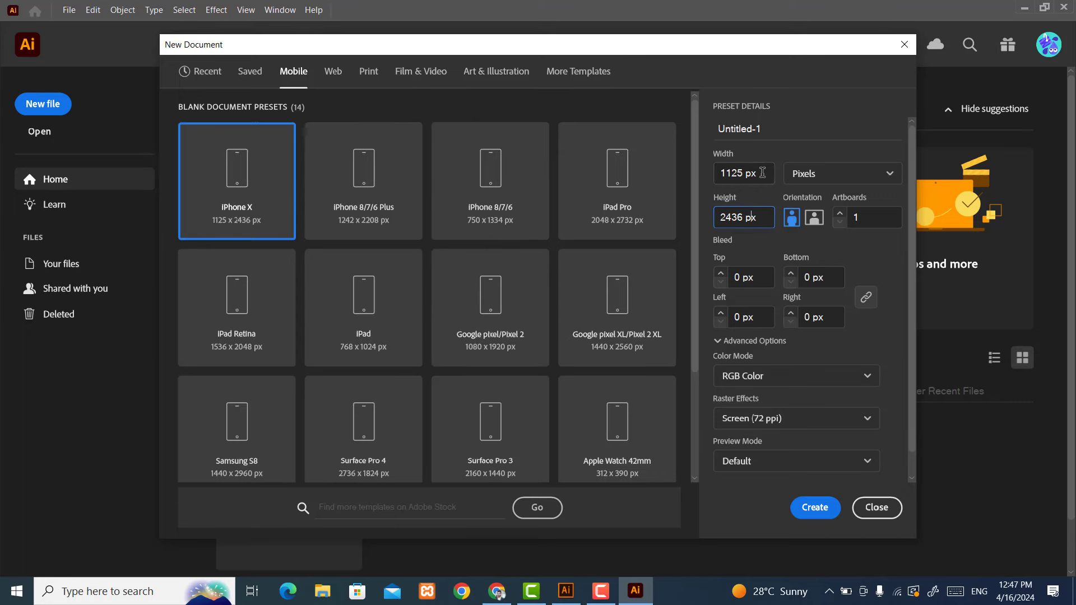
click(759, 218)
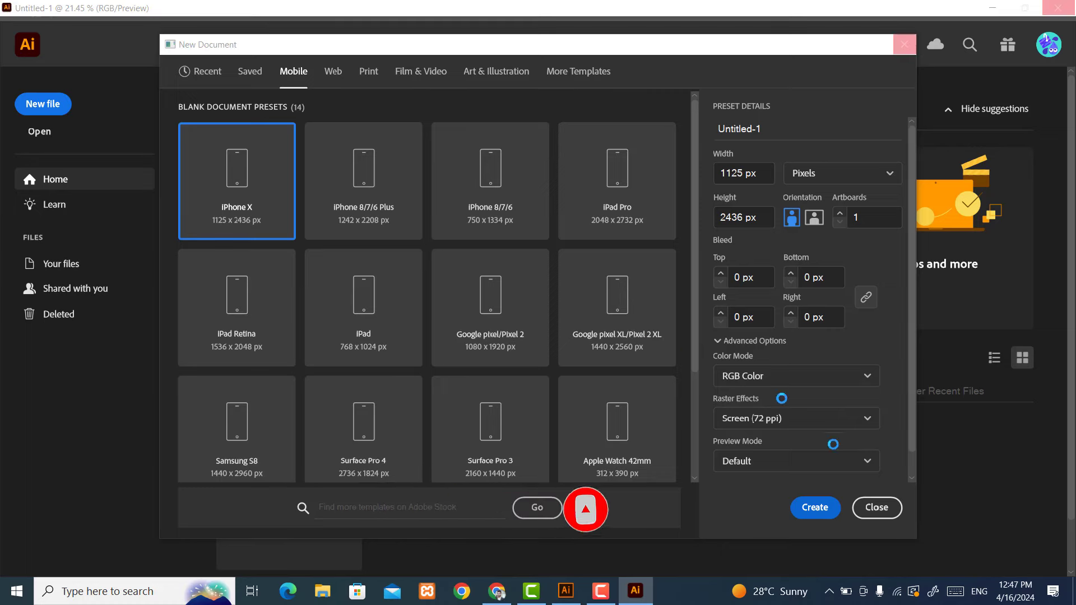
Create the iPhone X document Untitled-1, then start another new document from the File menu
click(834, 513)
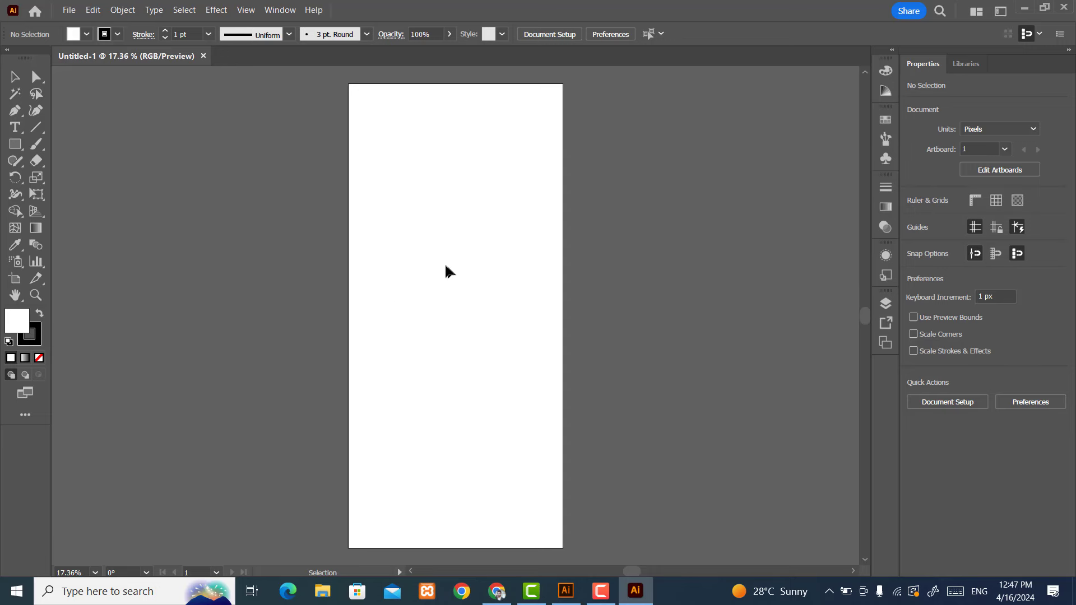
click(69, 10)
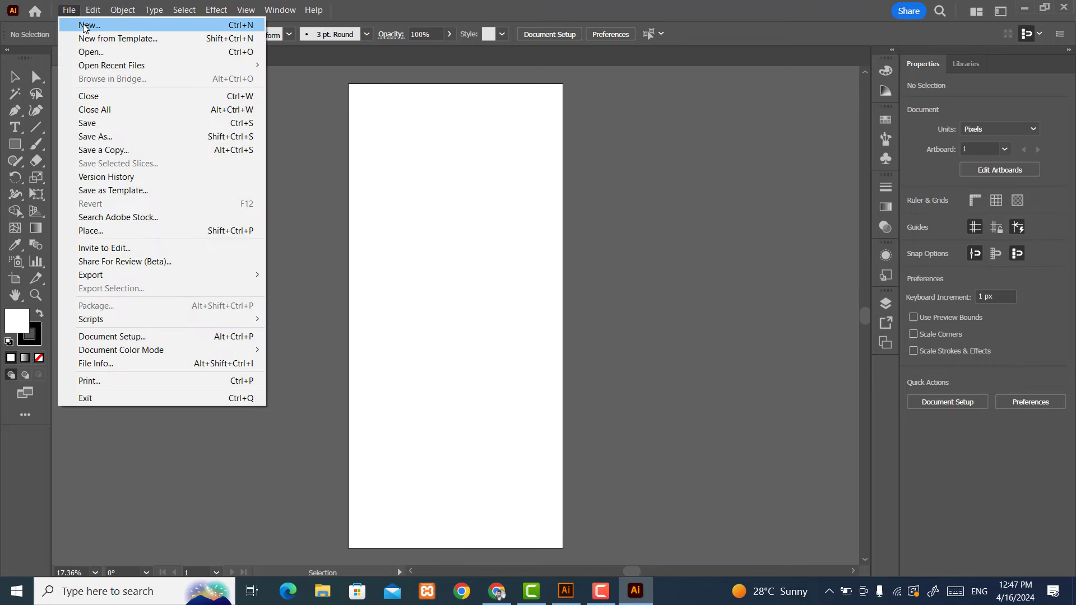
click(86, 25)
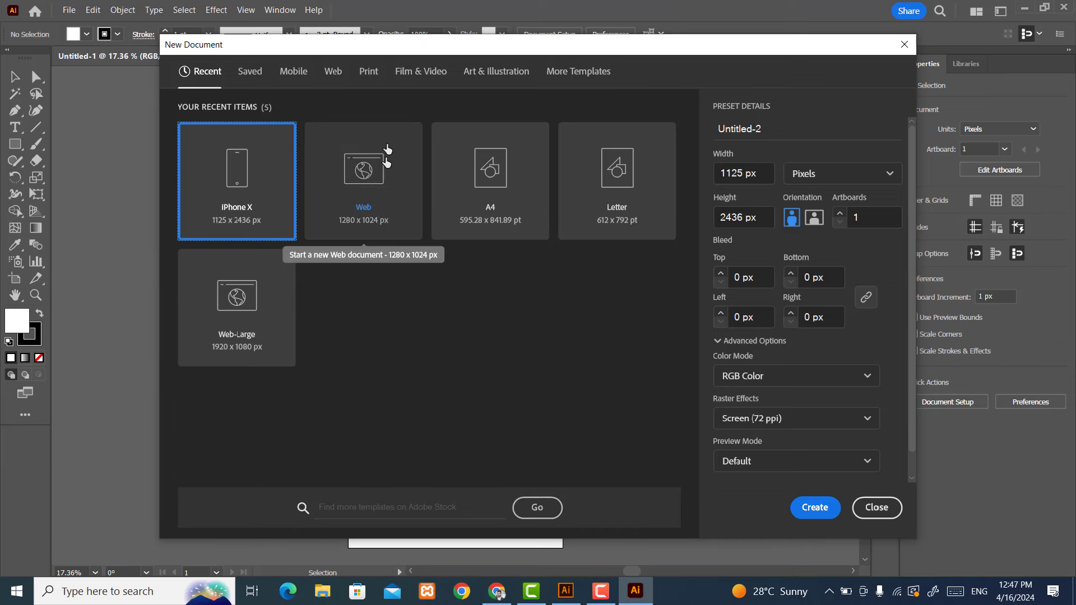
Browse the Mobile, Web and Print presets, selecting the 1920 × 1080 Web-Large preset
click(286, 73)
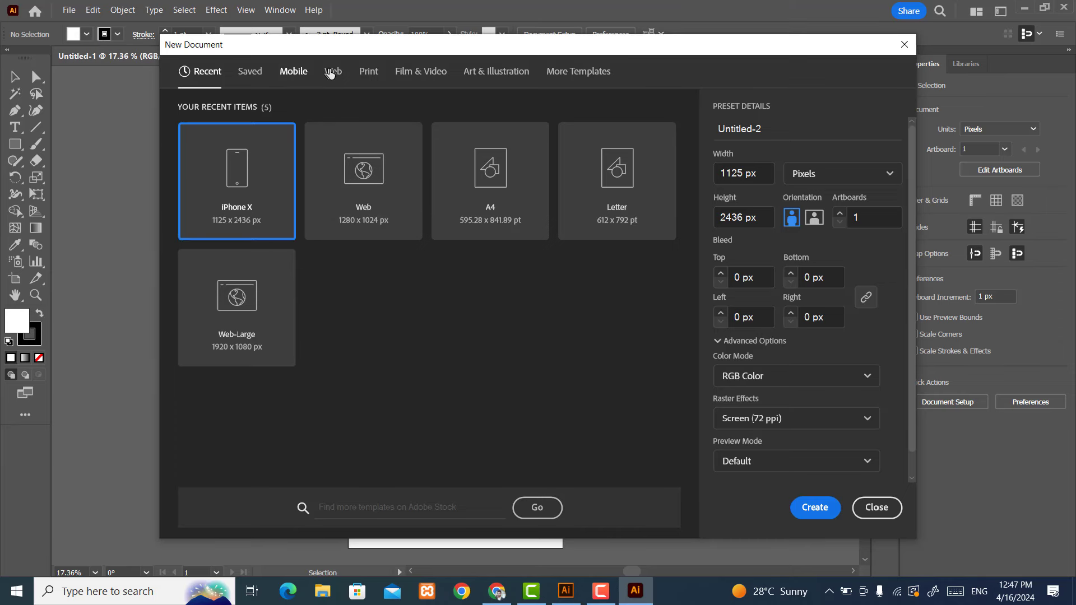
click(331, 73)
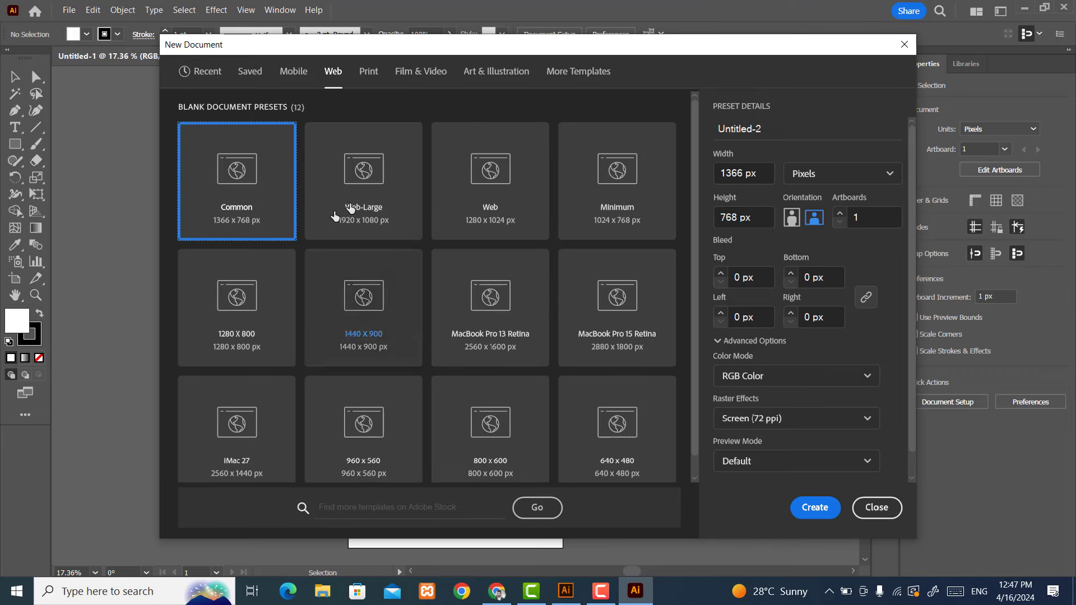
click(380, 185)
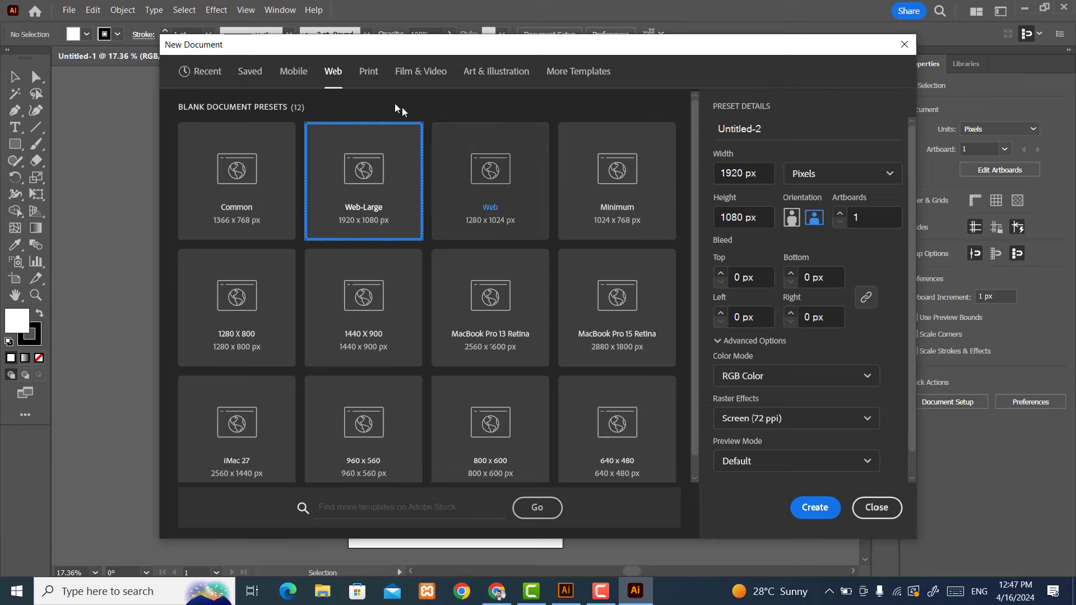
click(372, 76)
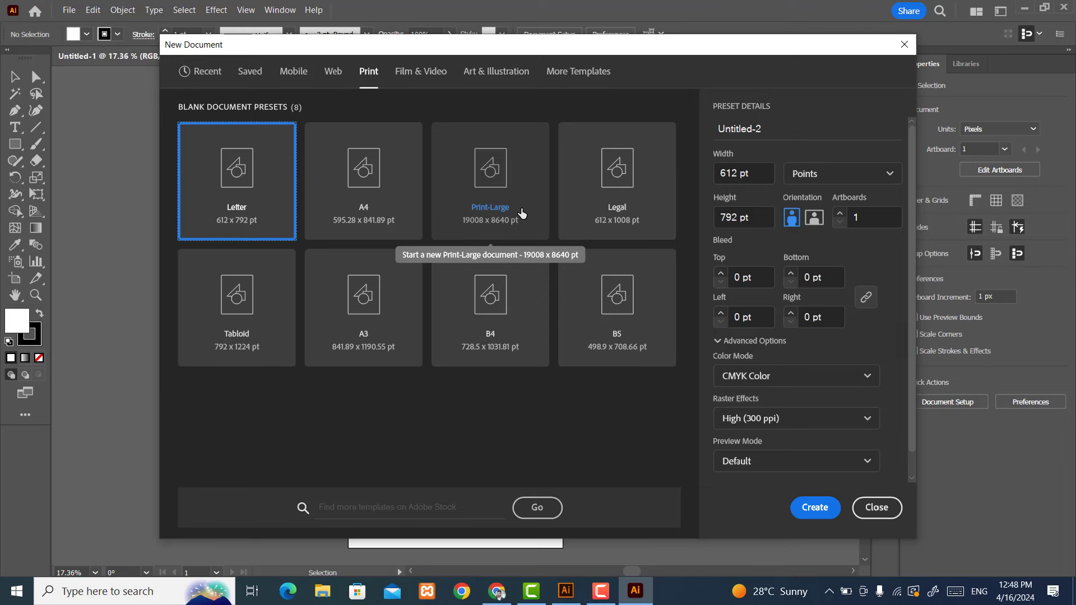
Look through the Film & Video presets, ending on HDV 720 at 1280 × 720 px
click(424, 77)
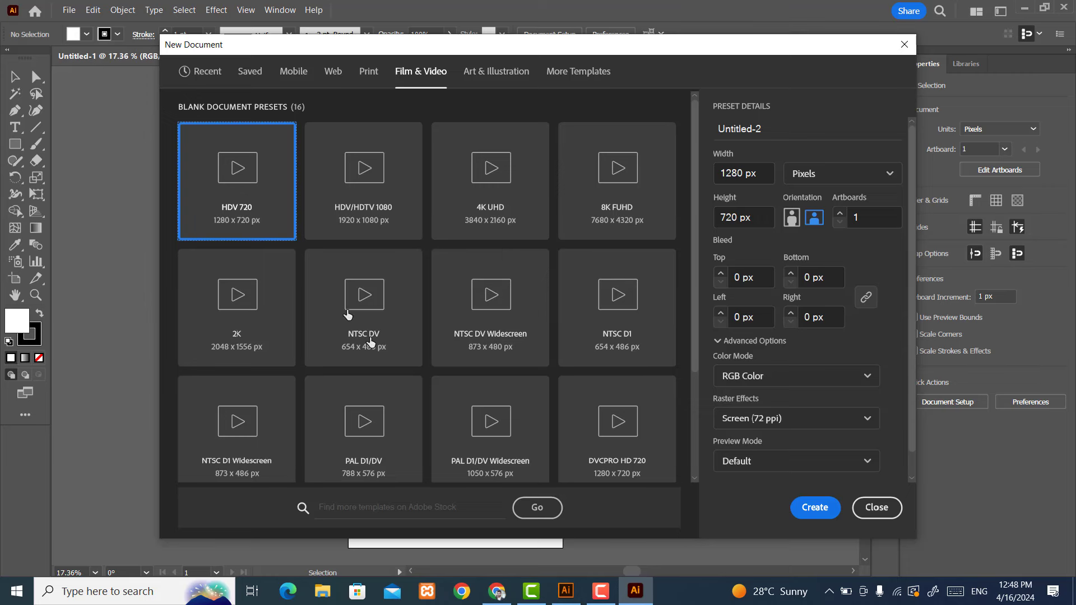
scroll(472, 273, down, 3)
scroll(472, 273, up, 3)
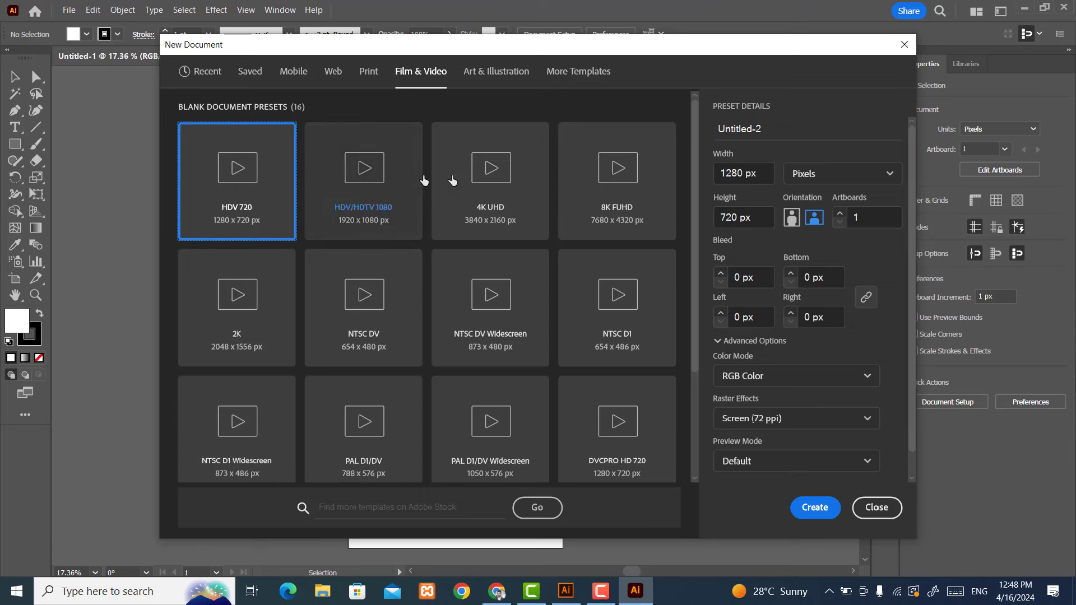
scroll(503, 281, down, 3)
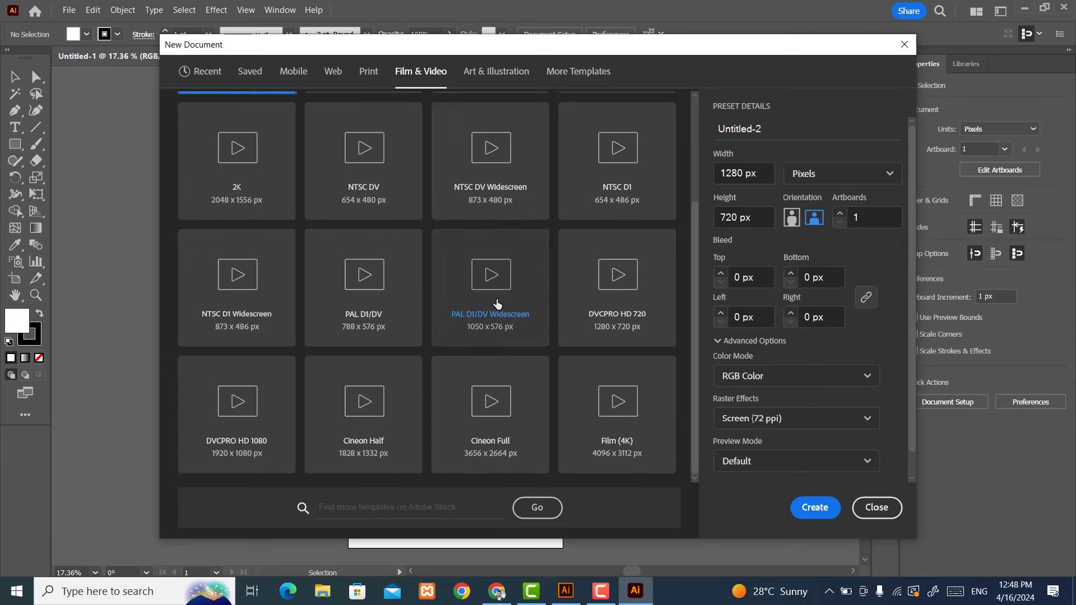
scroll(502, 288, up, 3)
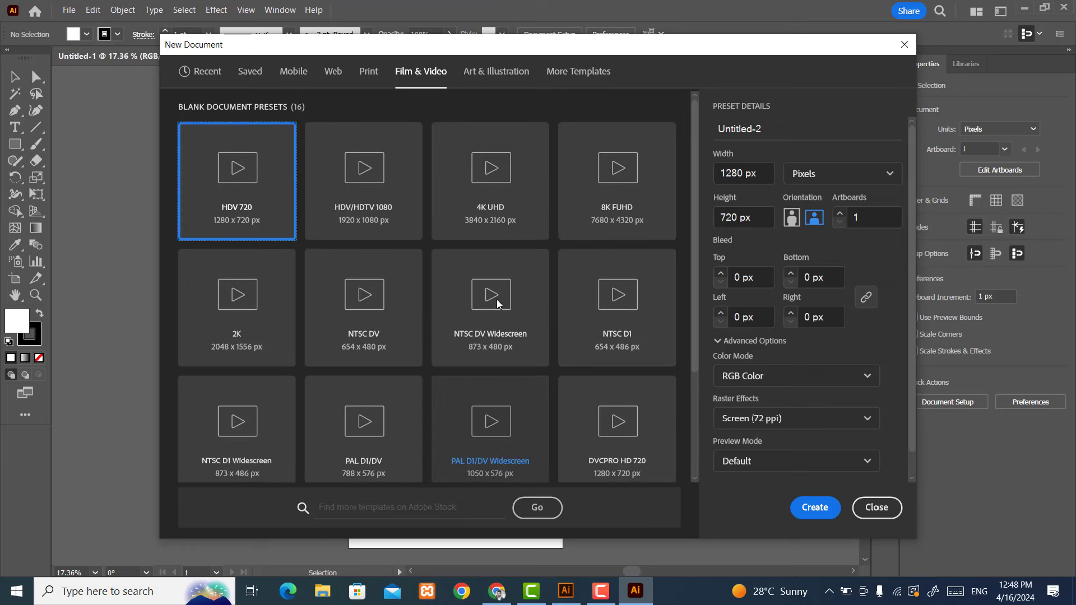
Scroll through the Art & Illustration stock templates, then return to the Web presets with Common 1366 × 768 px
click(504, 71)
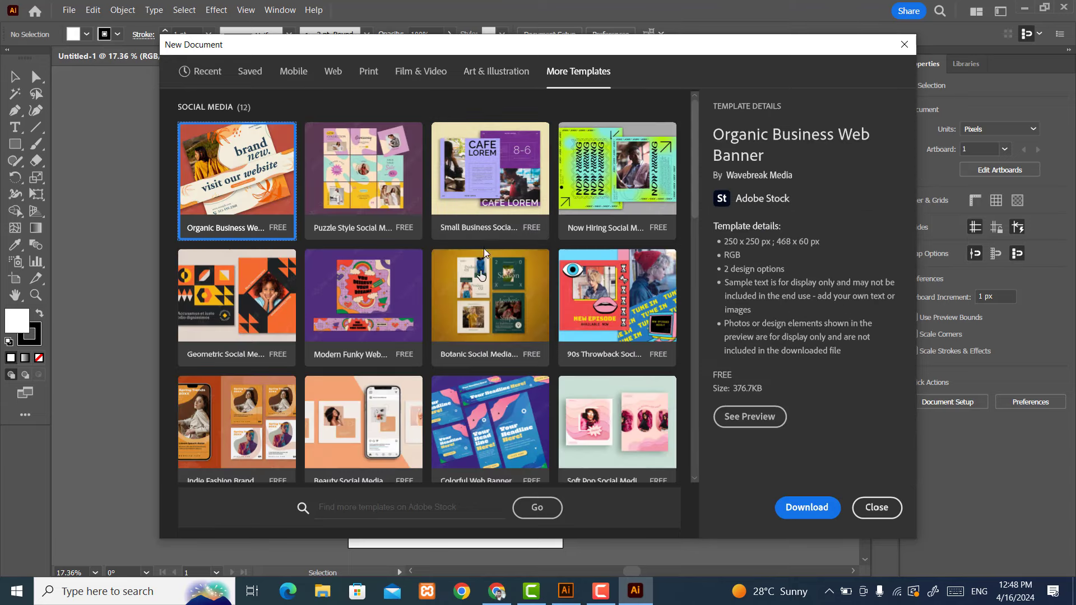
scroll(480, 263, down, 5)
scroll(477, 280, down, 5)
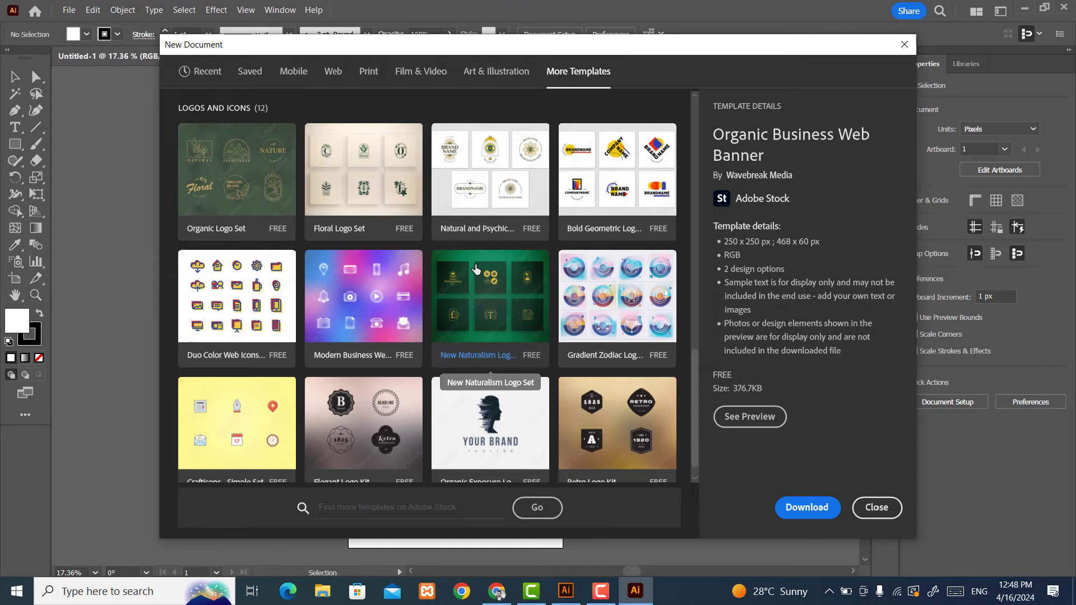
scroll(476, 274, down, 1)
scroll(476, 264, up, 4)
scroll(475, 263, up, 3)
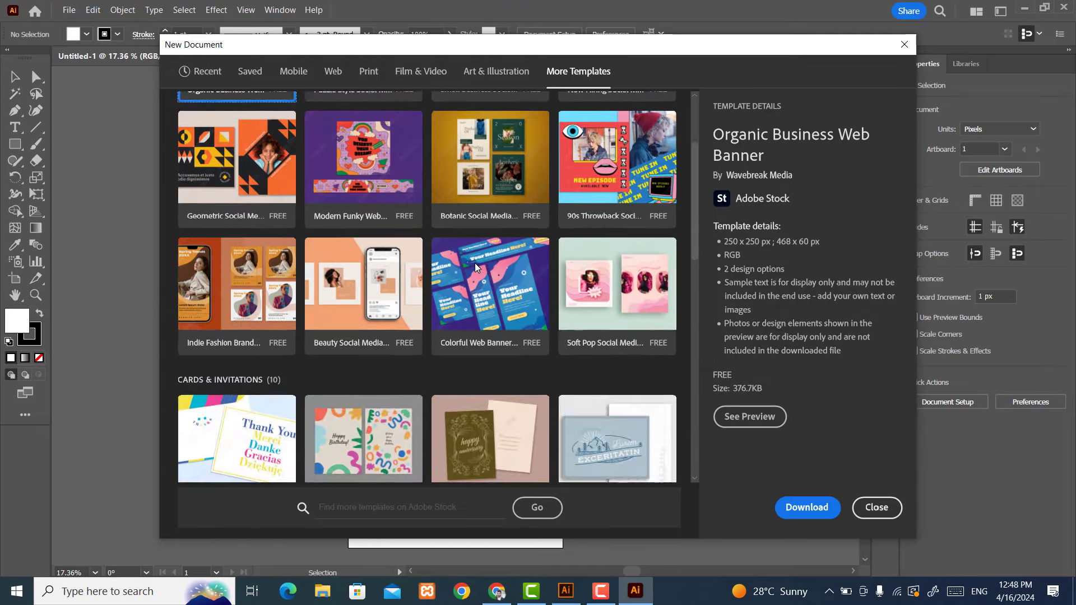
scroll(476, 264, up, 3)
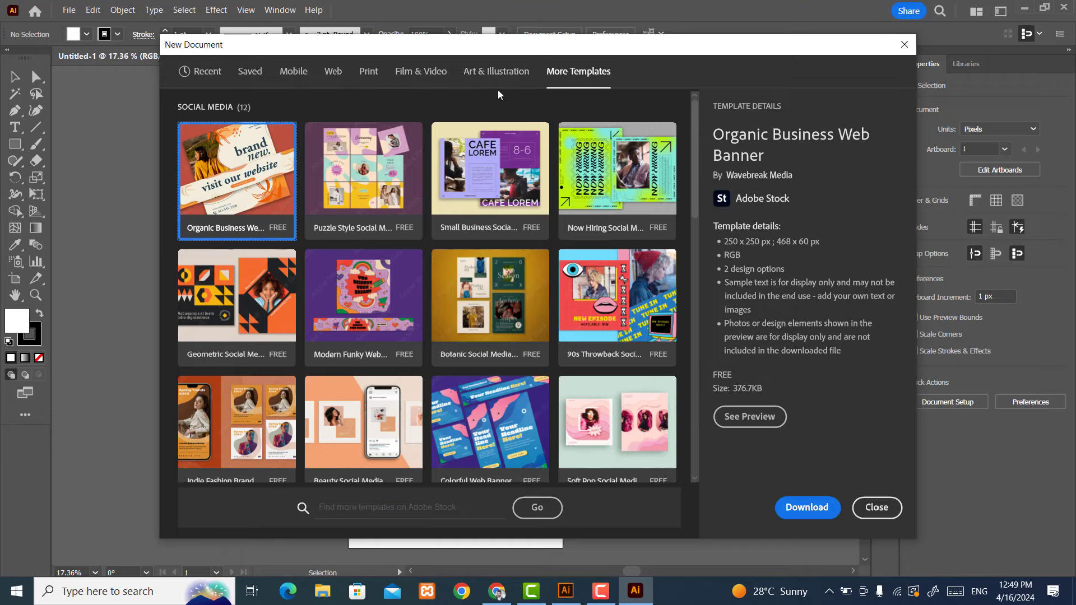
click(477, 75)
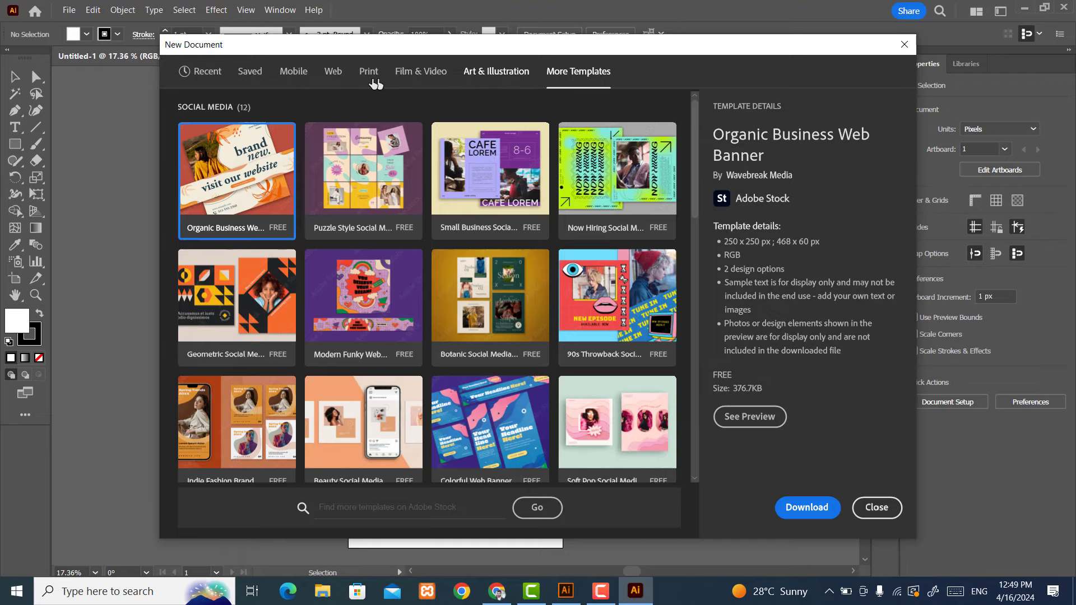
click(333, 71)
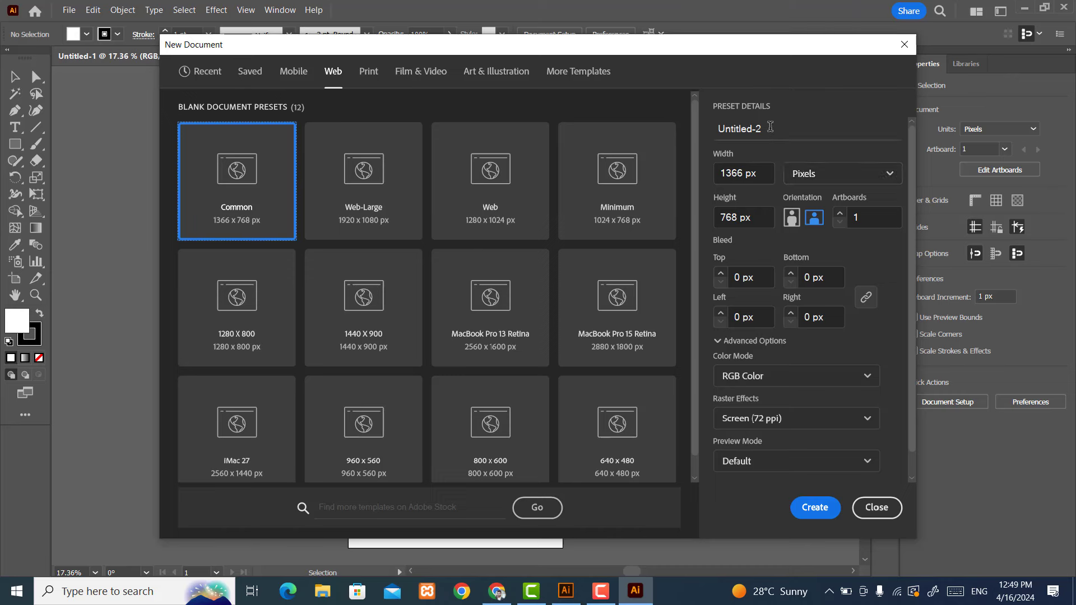
Name the document 'project 1' and change its size from 1366 × 768 to 1200 × 800 px
drag(770, 127, 718, 128)
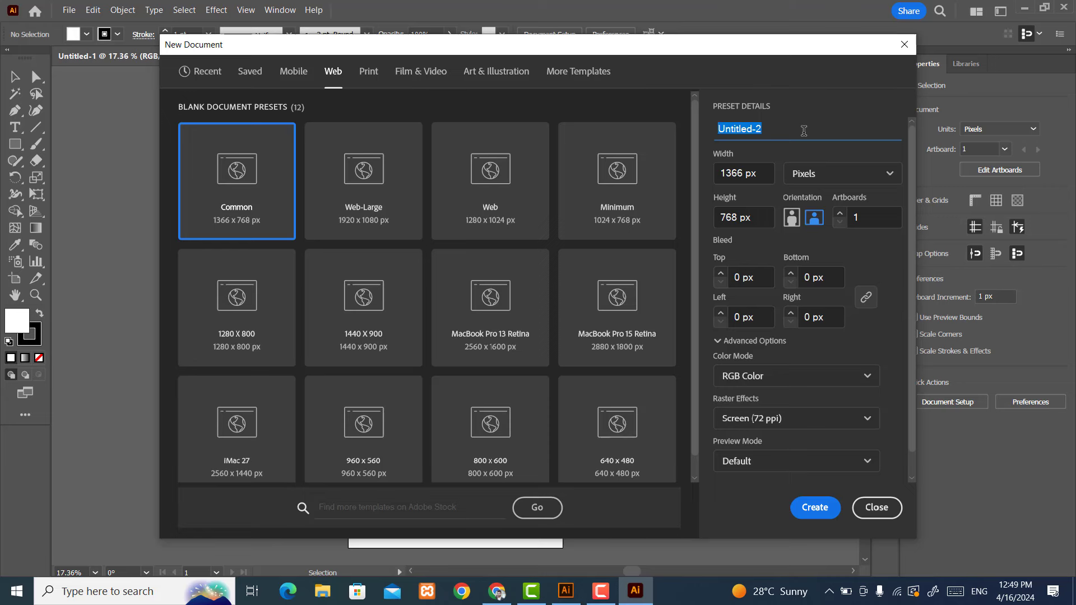
text(project)
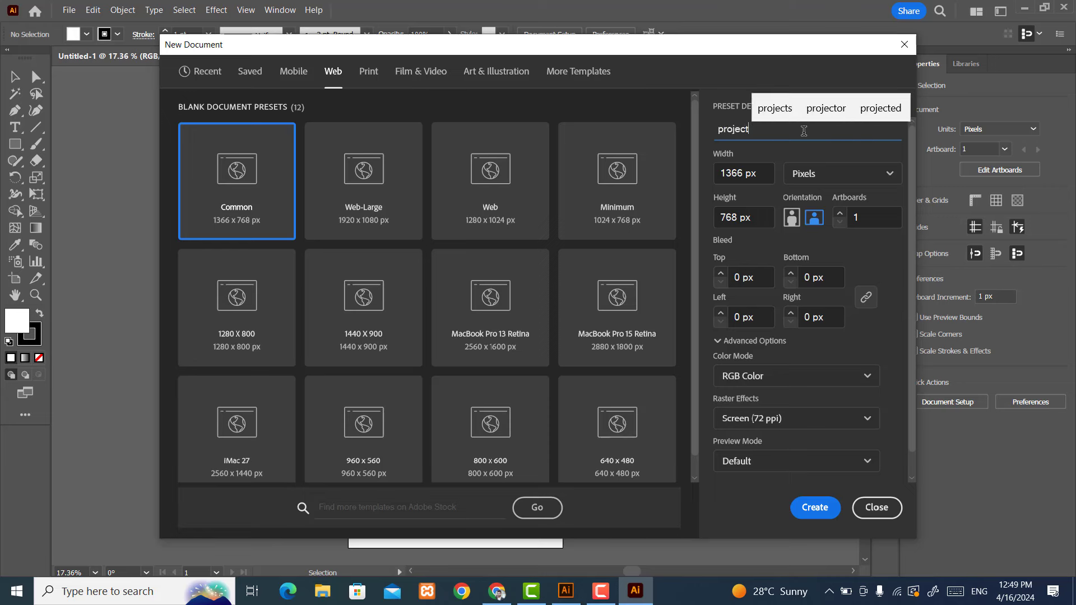
text( 1)
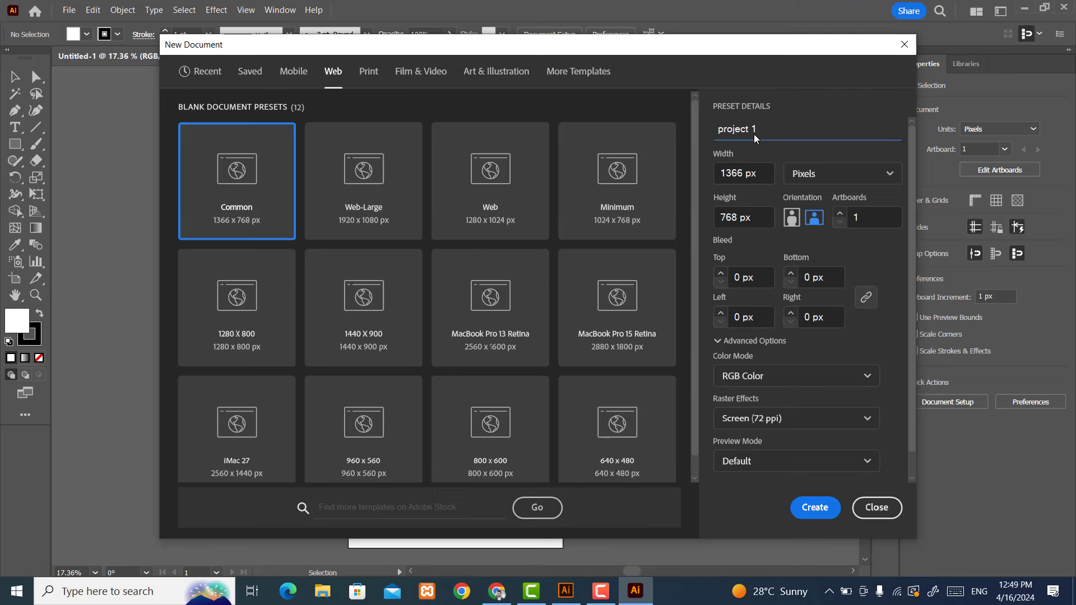
click(757, 172)
drag(747, 173, 716, 173)
text(1)
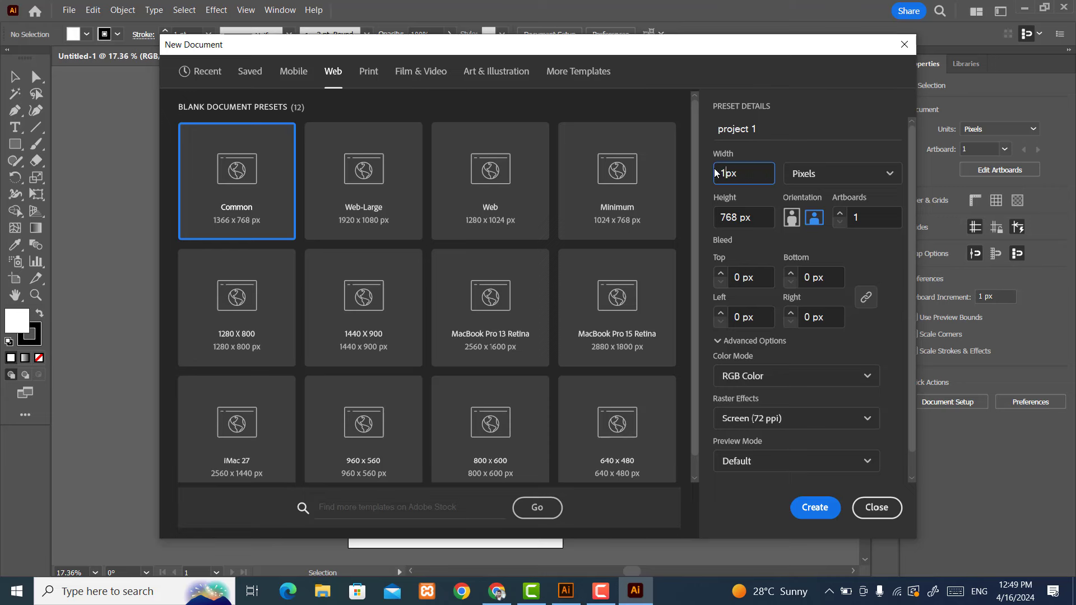
text(200)
drag(745, 217, 722, 217)
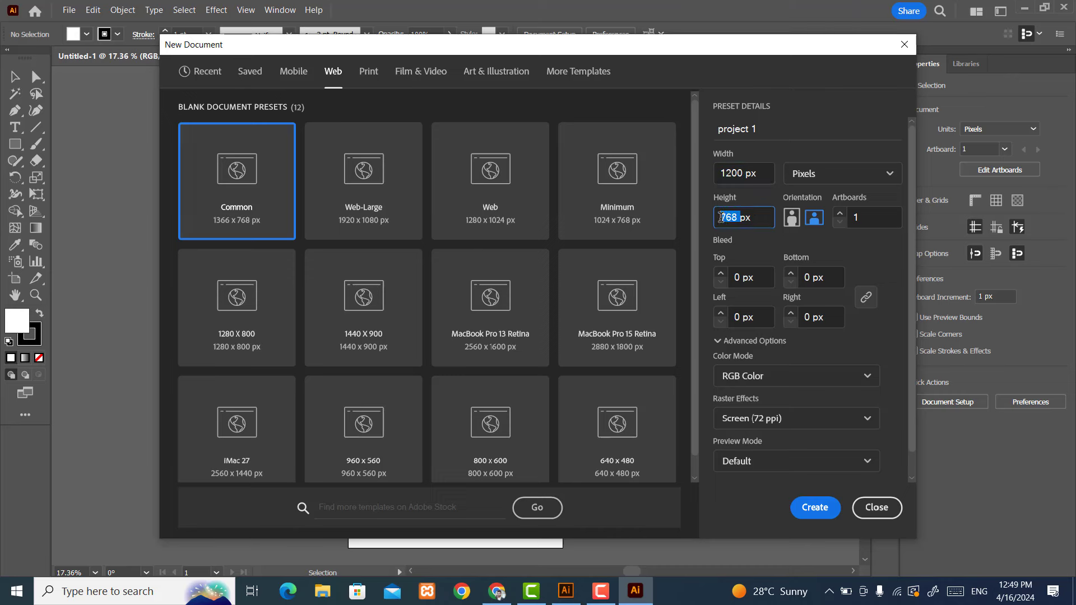
text(800)
click(758, 175)
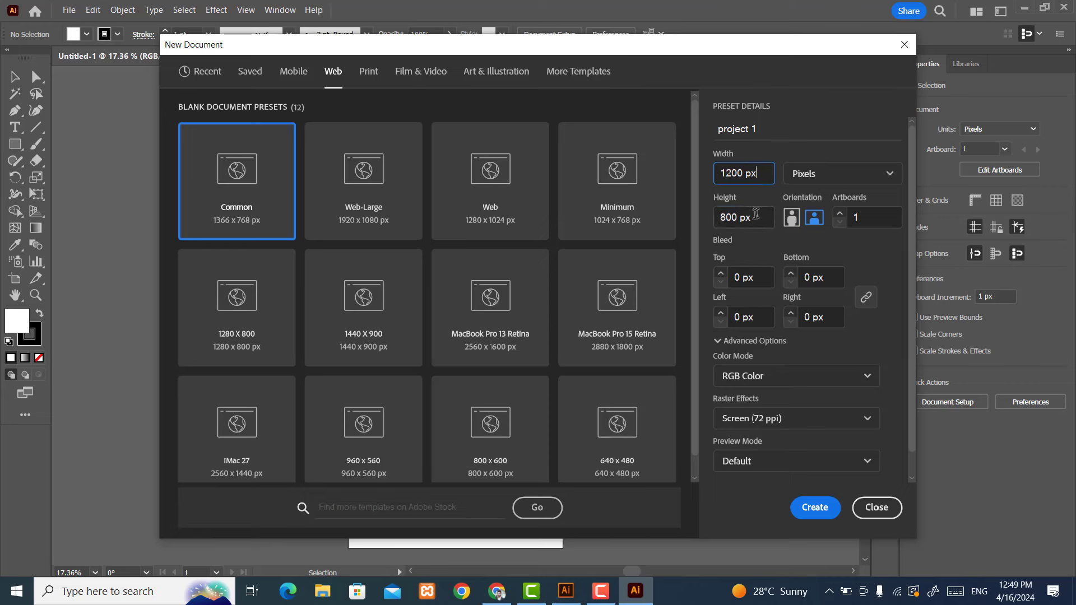
click(755, 216)
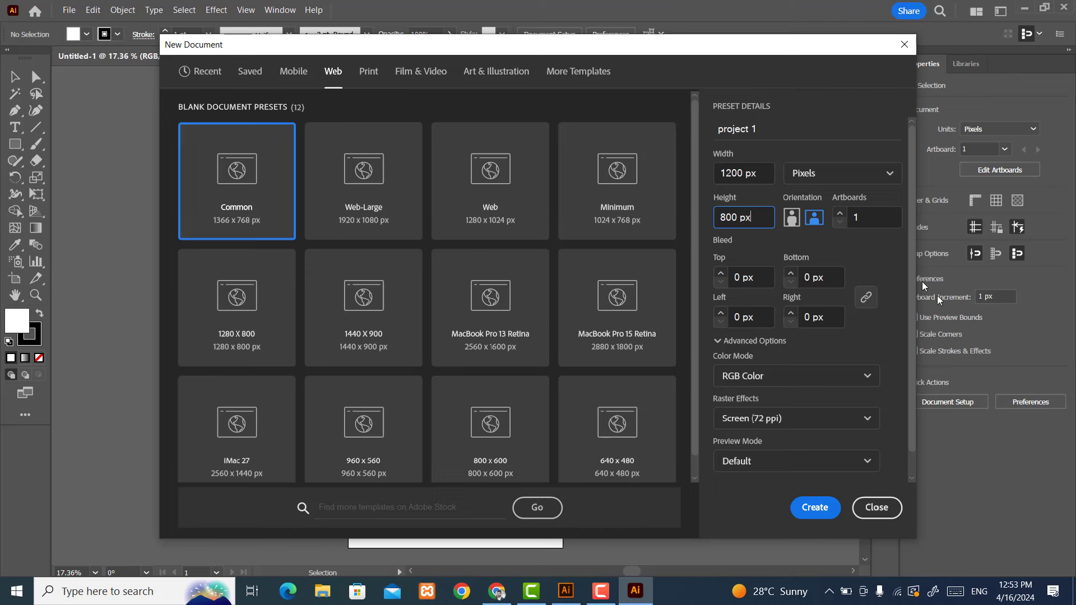
click(792, 218)
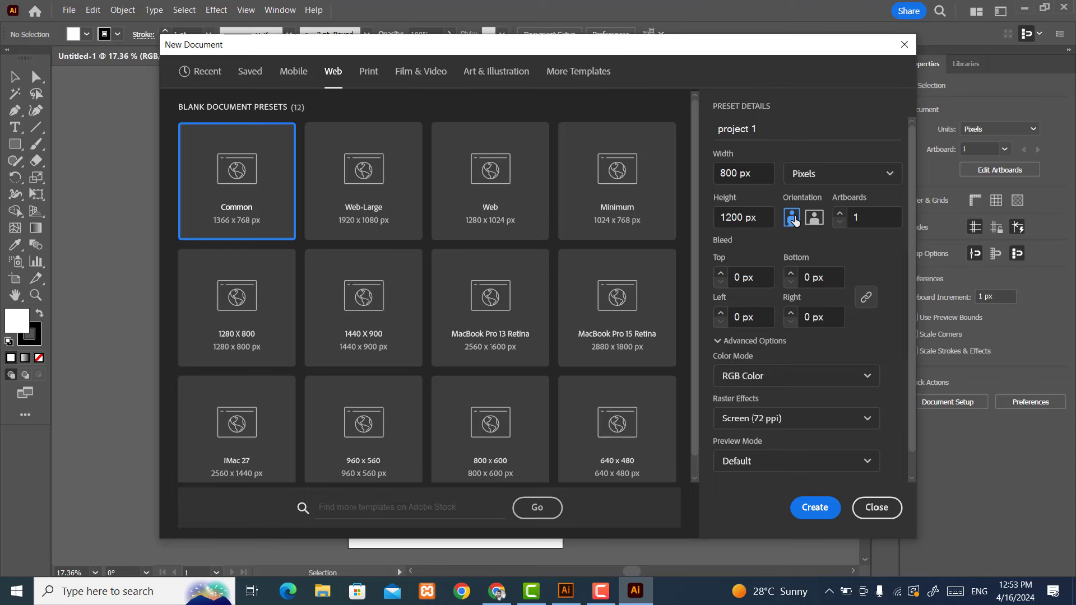
click(814, 218)
click(792, 219)
click(810, 221)
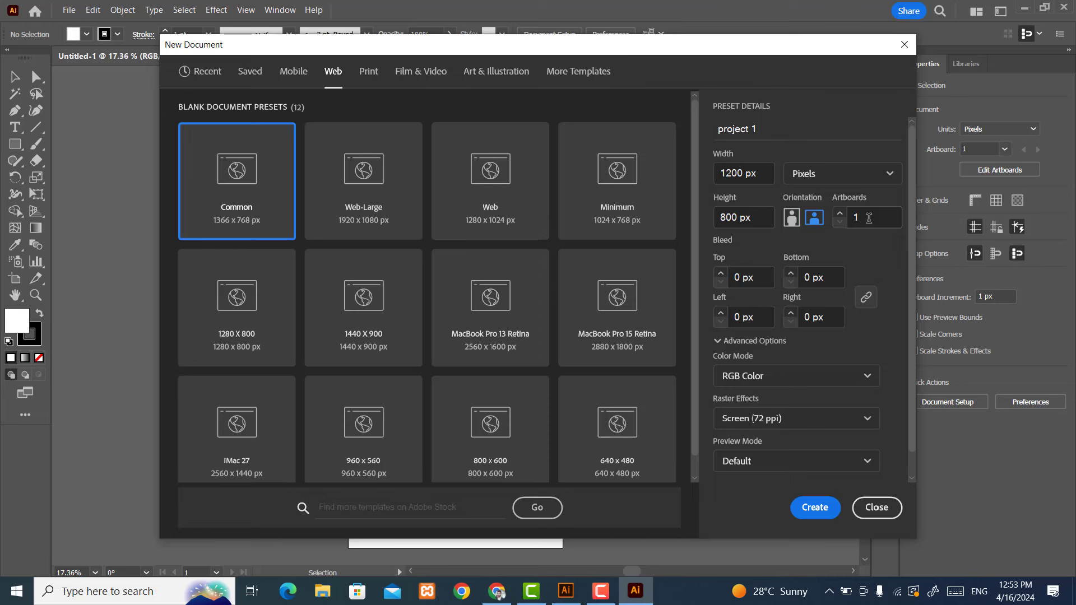
Raise the artboard count to 4 and create project 1 at 1200 × 800 px
click(840, 214)
click(840, 214)
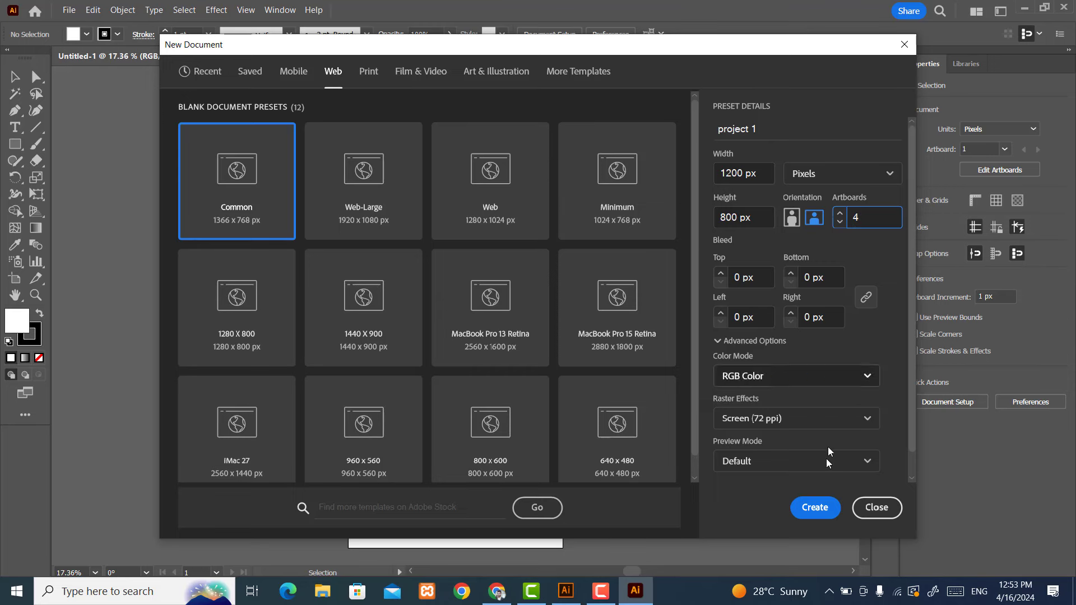
click(812, 508)
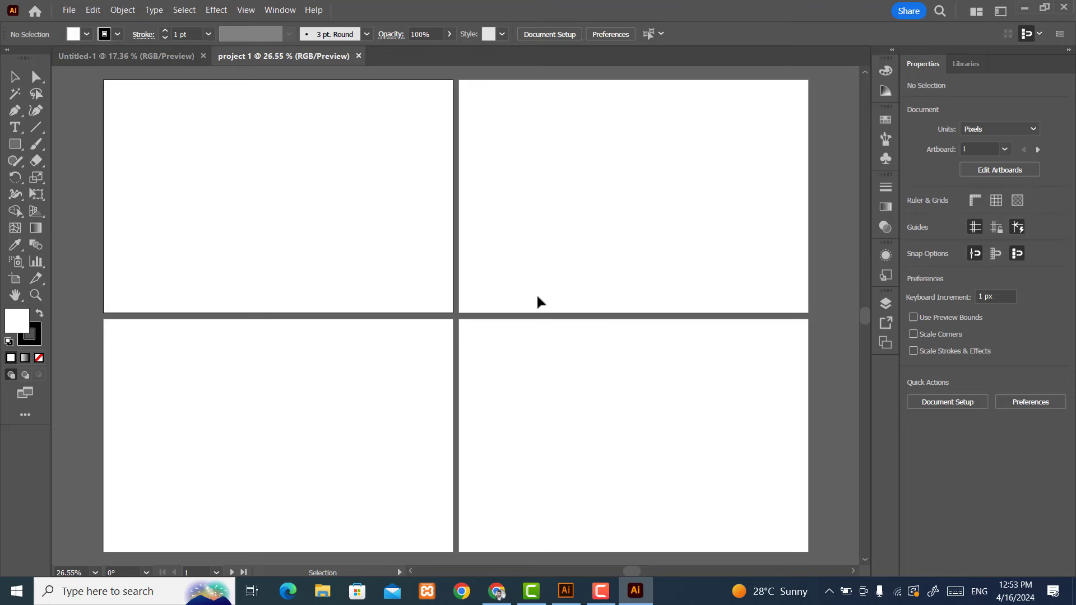
Start a new 1200 × 800 px document, Untitled-3, and change its artboard count from 4 to 1
click(70, 11)
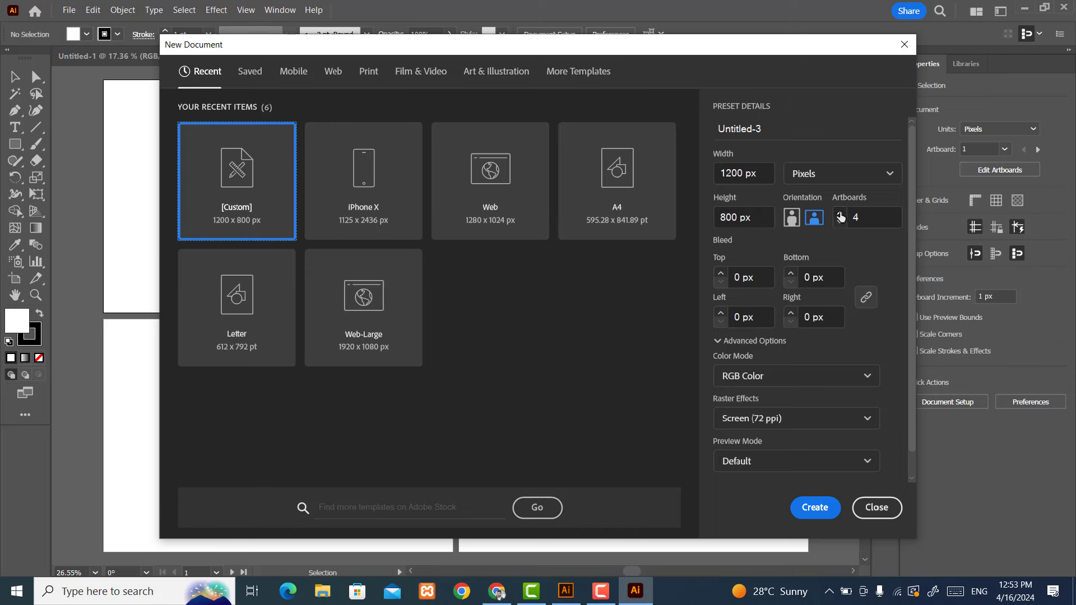
double_click(847, 218)
text(1)
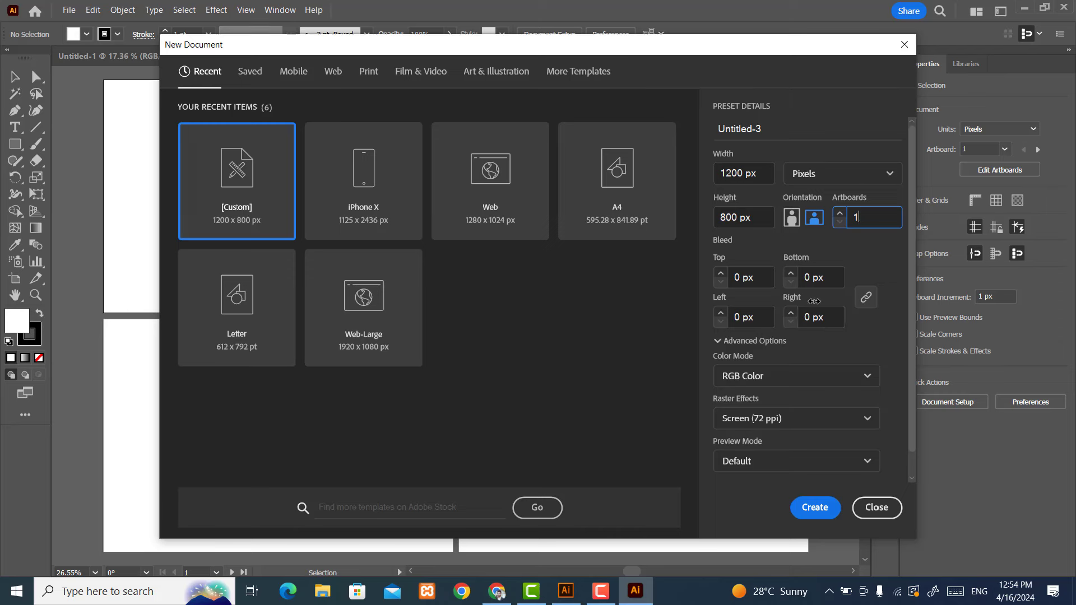
click(758, 276)
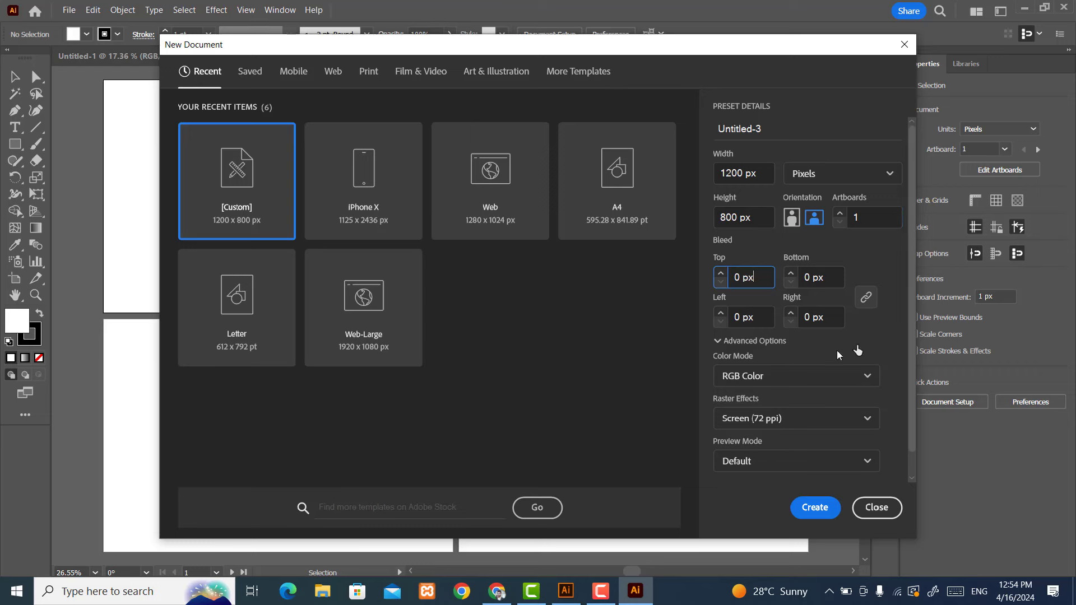
Review the Color Mode options, keeping RGB Color, then show the Raster Effects resolution choices
scroll(784, 353, down, 1)
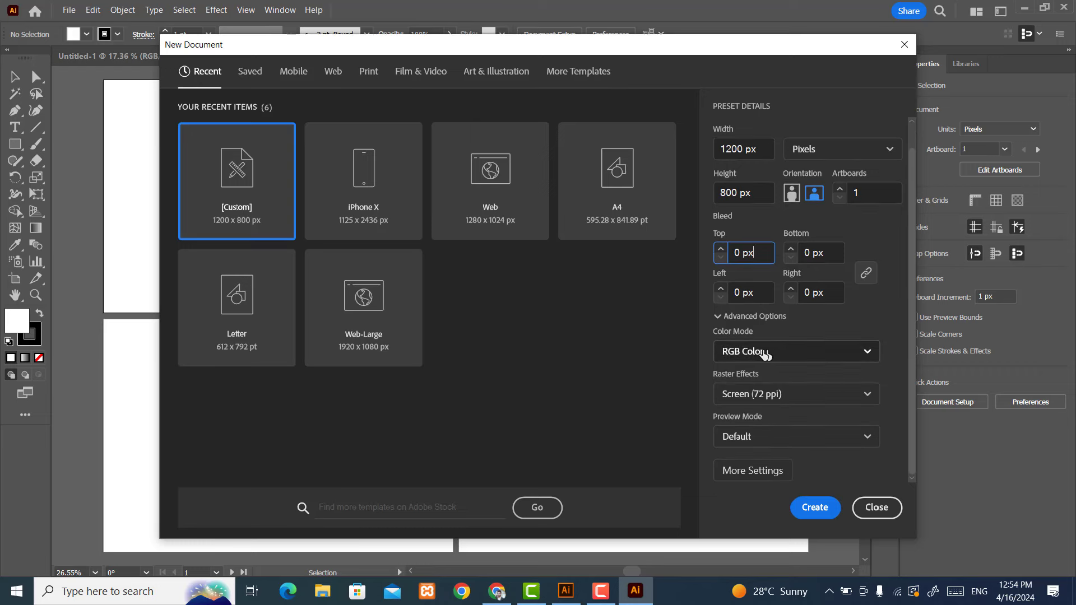
click(863, 354)
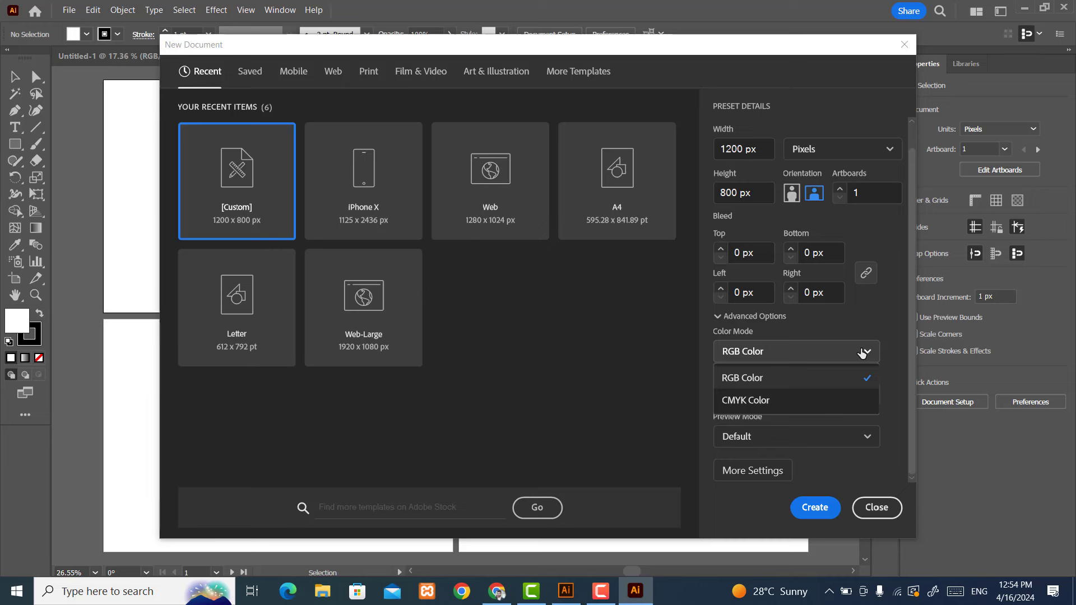
click(763, 382)
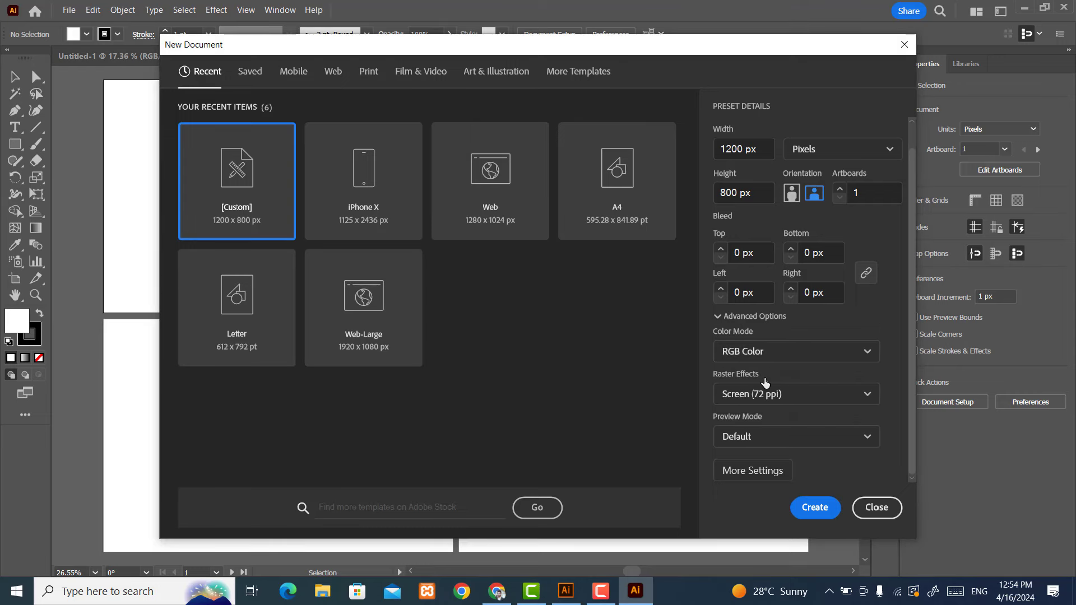
click(802, 400)
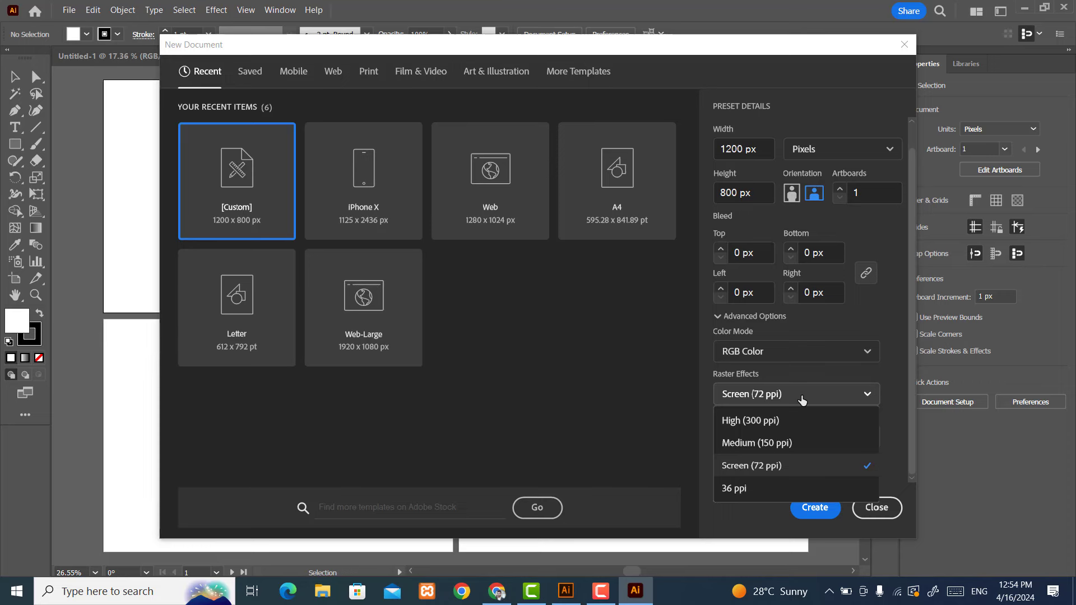
click(799, 399)
click(769, 400)
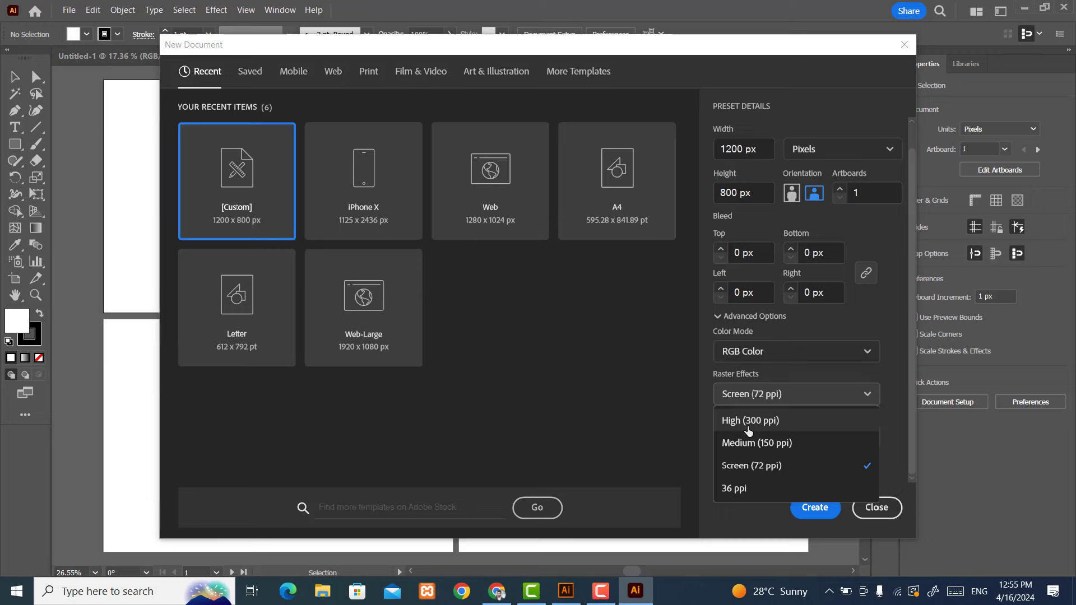
Keep Screen (72 ppi) and Default preview mode, then show the measurement units list beside Width
click(751, 466)
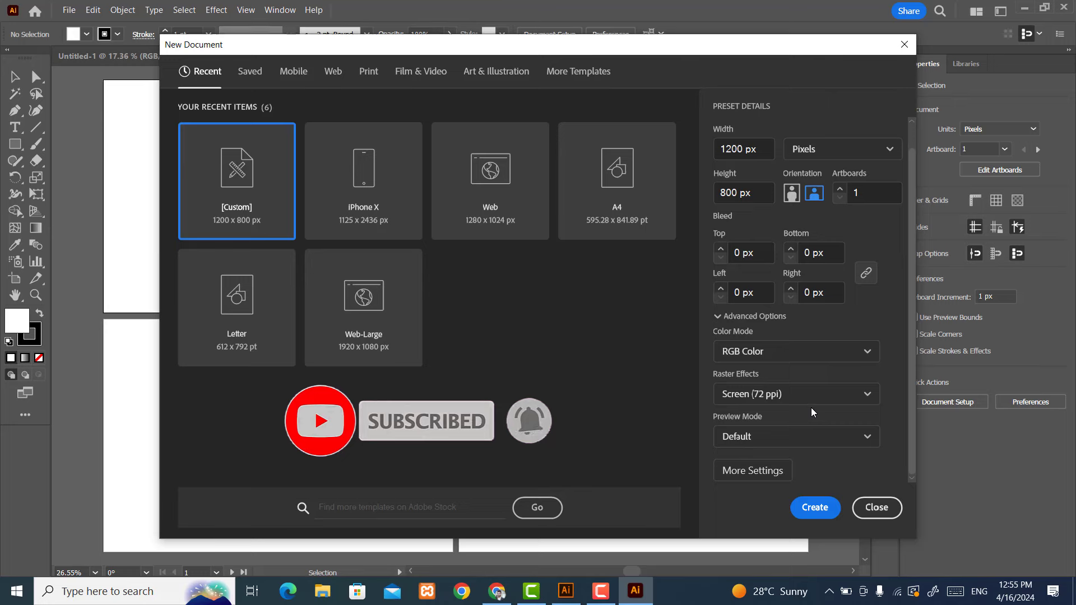
click(784, 436)
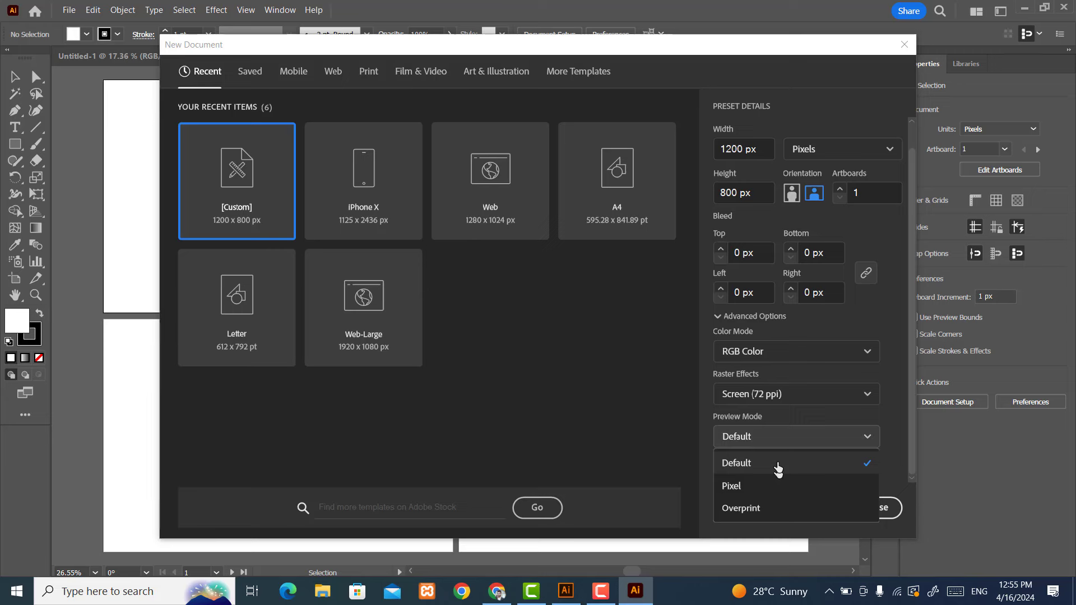
click(778, 440)
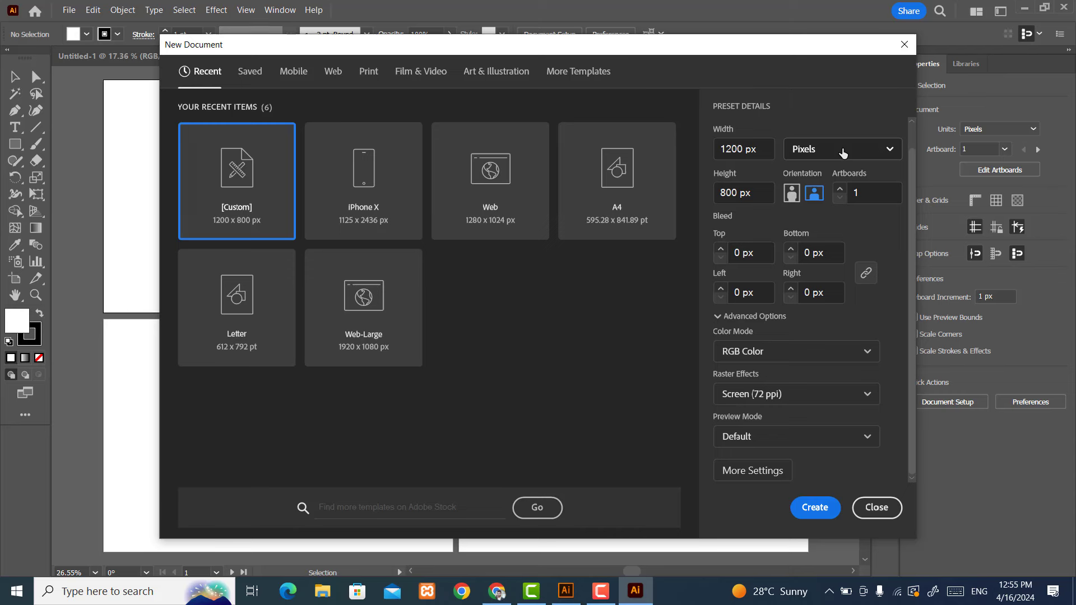
click(843, 153)
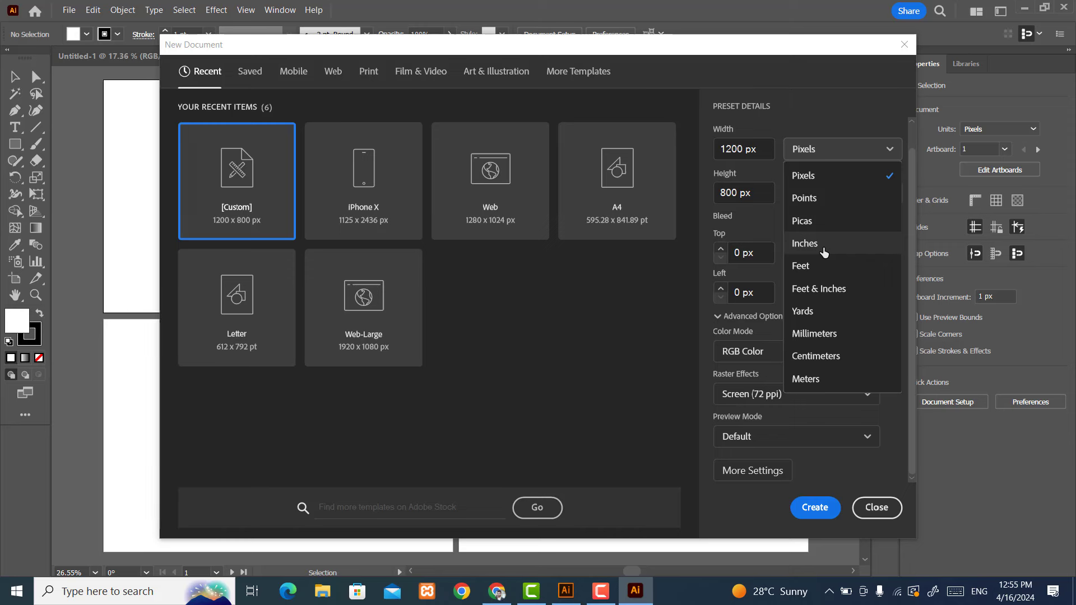
click(815, 199)
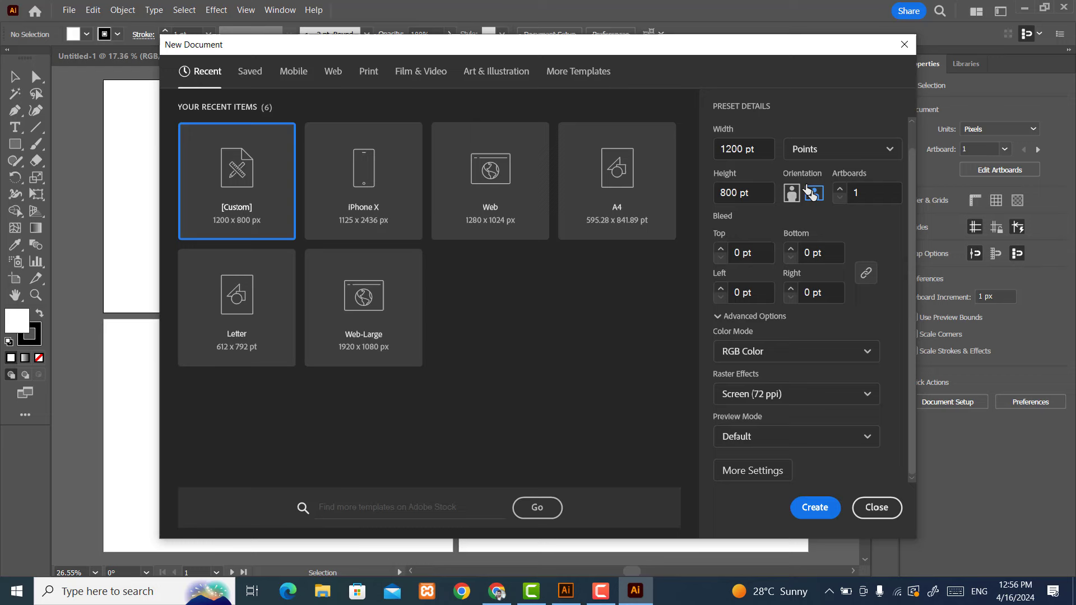
click(837, 151)
click(830, 219)
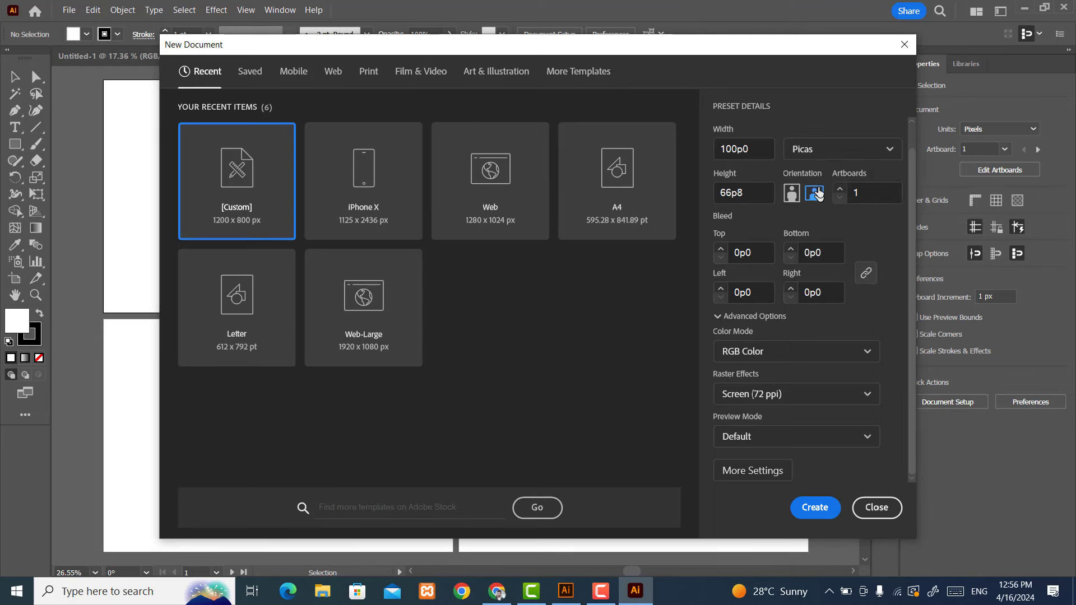
click(842, 149)
click(830, 243)
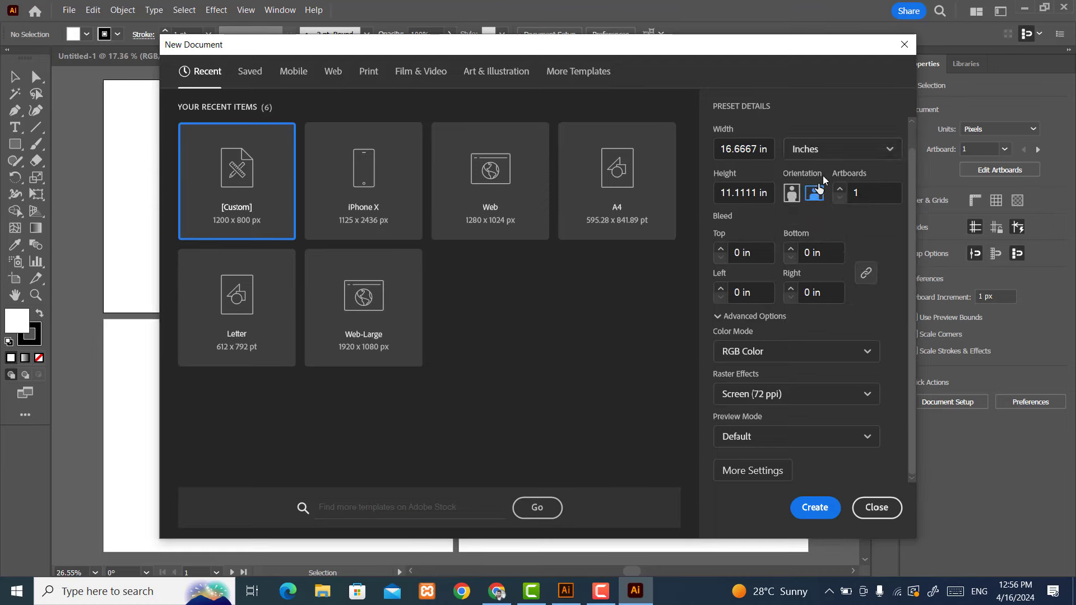
click(841, 149)
click(832, 267)
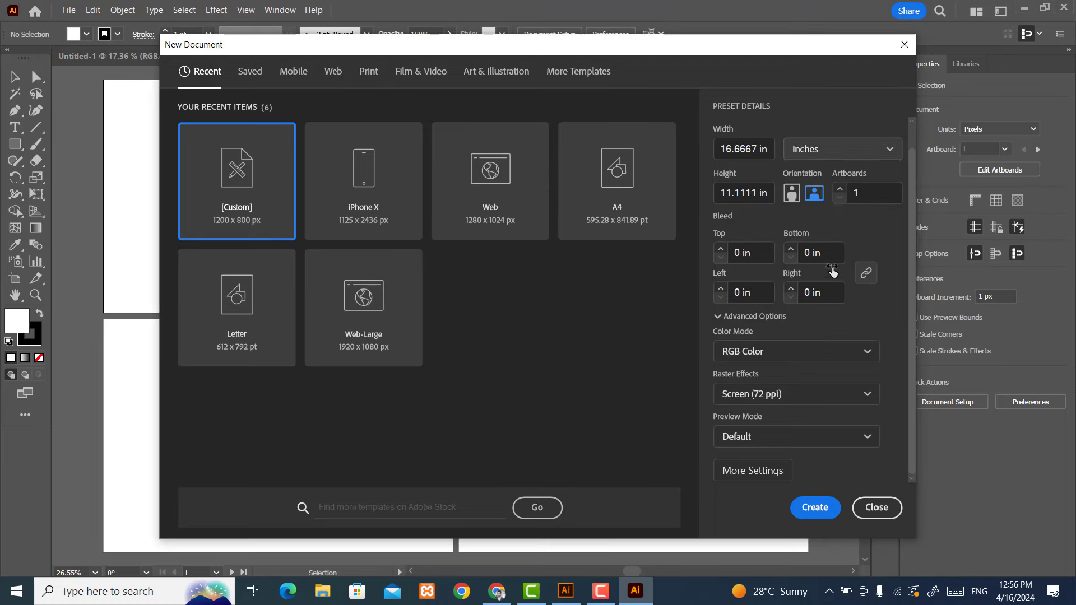
click(838, 149)
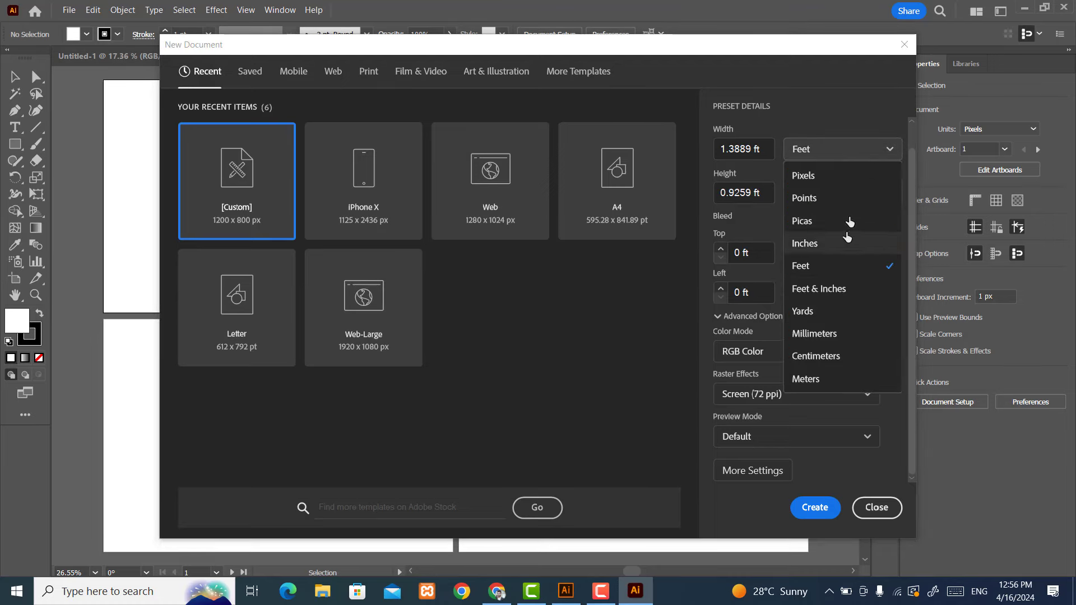
click(850, 176)
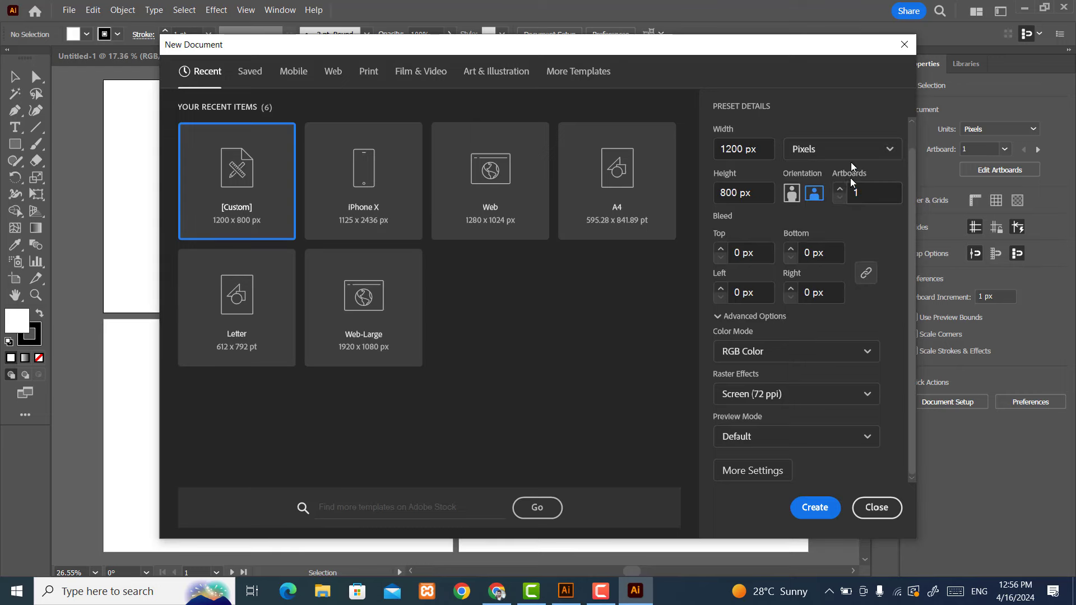
click(881, 151)
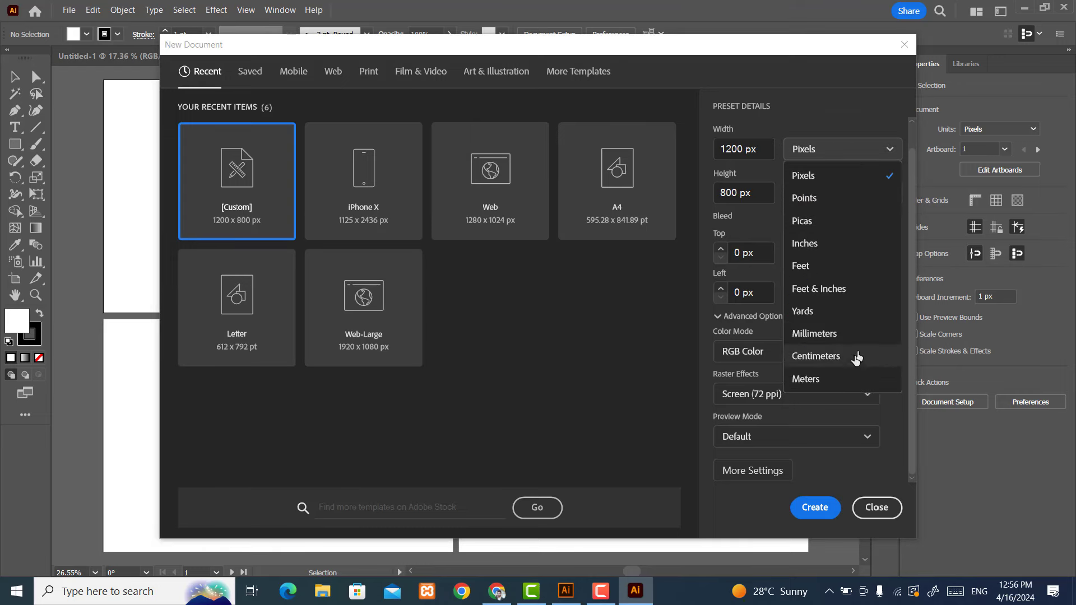
click(840, 149)
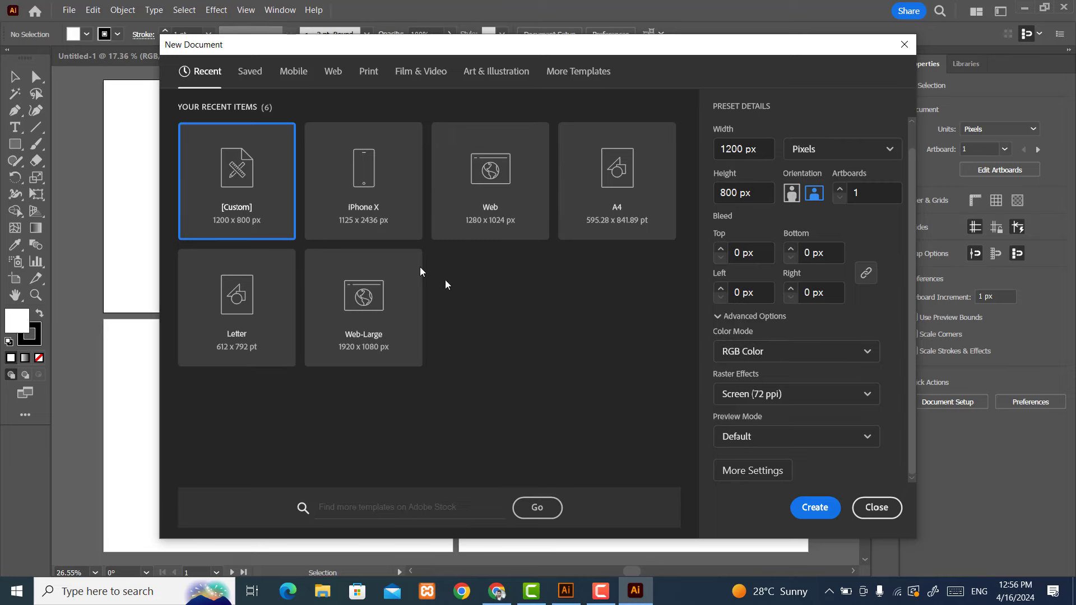
Create Untitled-3 with its single 1200 × 800 px artboard settings
click(815, 507)
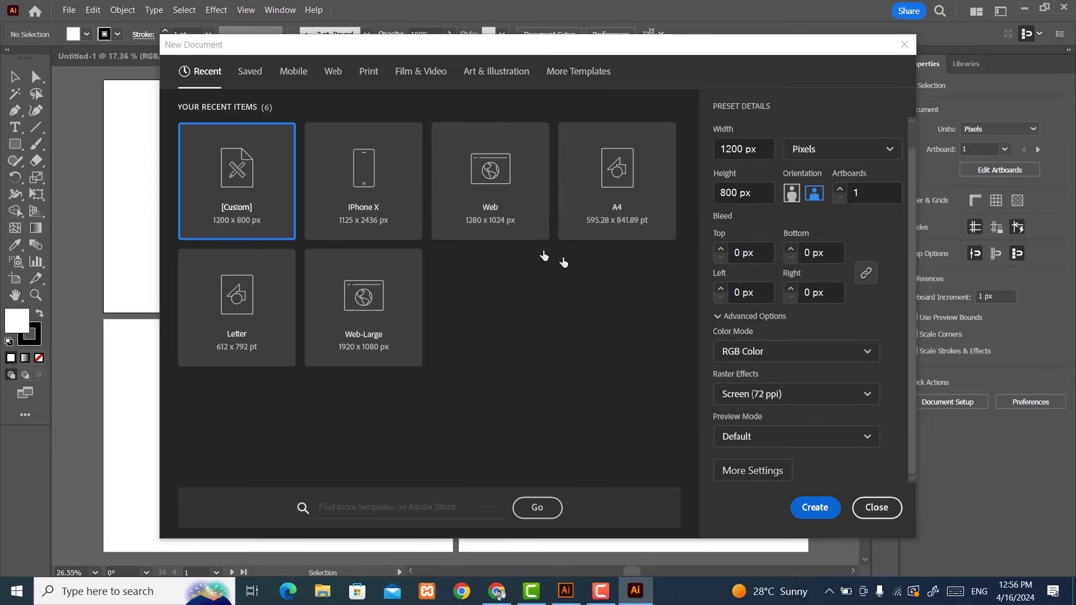
click(815, 507)
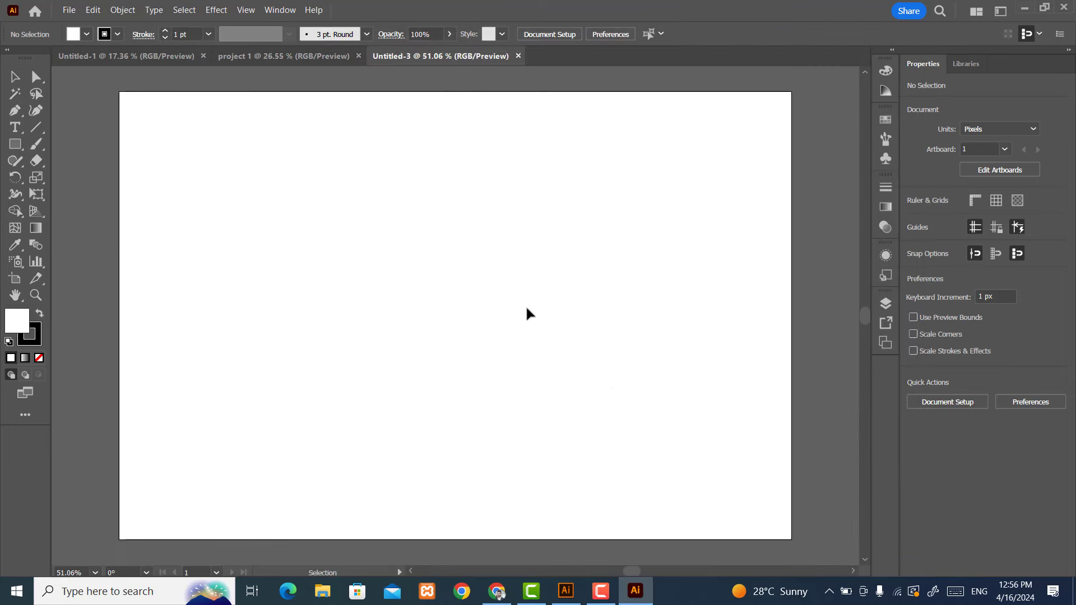